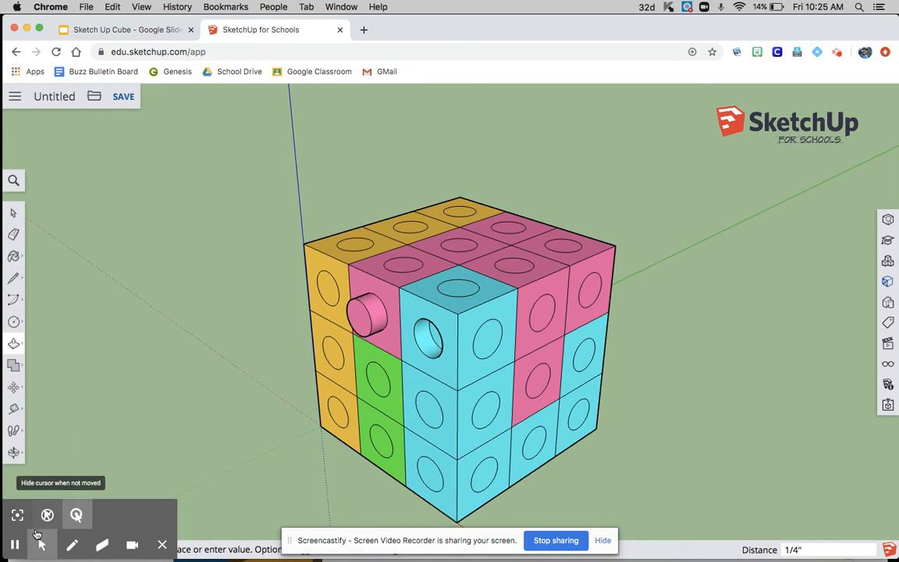
{"action": "left_click", "coordinate": [14, 545]}
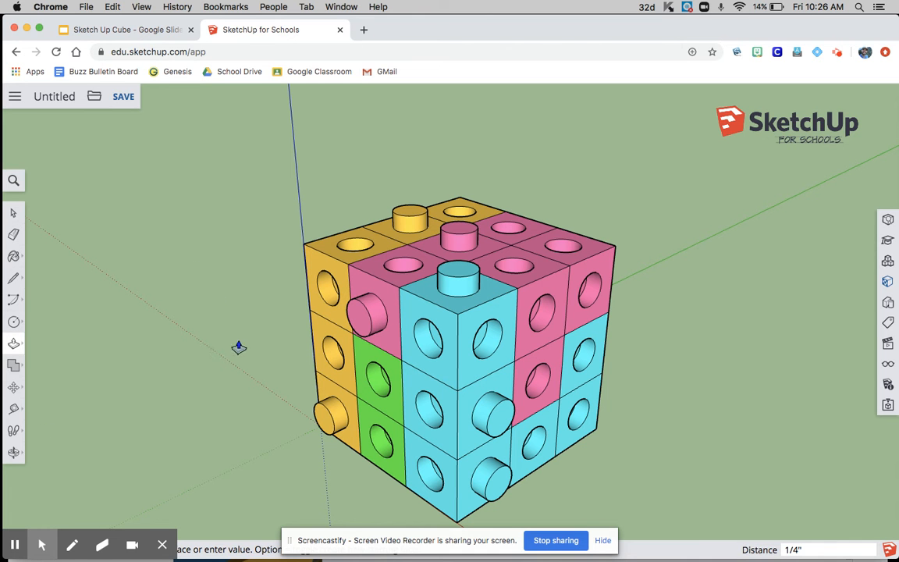
{"action": "mouse_move", "coordinate": [224, 313]}
{"action": "left_mouse_down"}
{"action": "mouse_move", "coordinate": [311, 250]}
{"action": "mouse_move", "coordinate": [253, 245]}
{"action": "mouse_move", "coordinate": [205, 321]}
{"action": "mouse_move", "coordinate": [223, 322]}
{"action": "mouse_move", "coordinate": [221, 306]}
{"action": "mouse_move", "coordinate": [218, 313]}
{"action": "left_mouse_up"}
{"action": "key", "text": "p"}
{"action": "scroll", "coordinate": [335, 375], "scroll_direction": "up", "scroll_amount": 1}
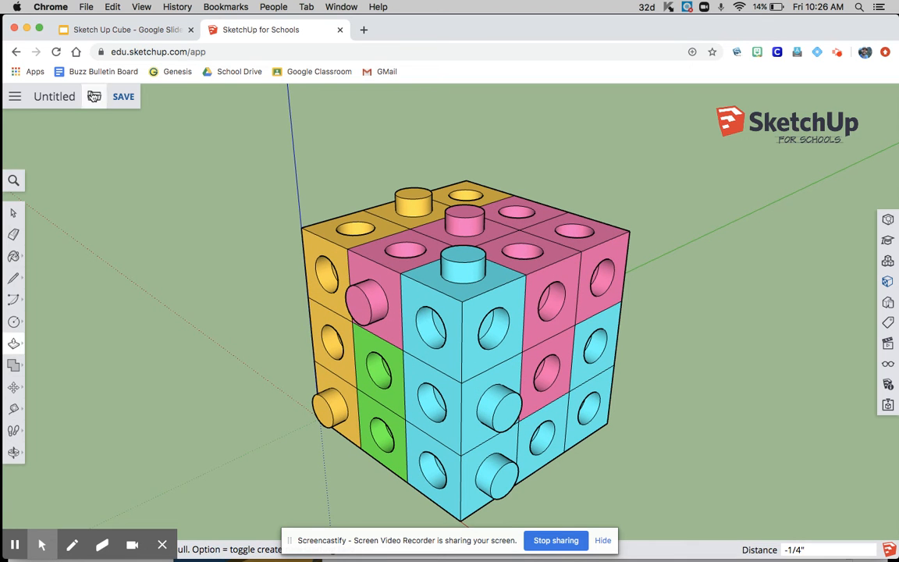
{"action": "left_click", "coordinate": [13, 216]}
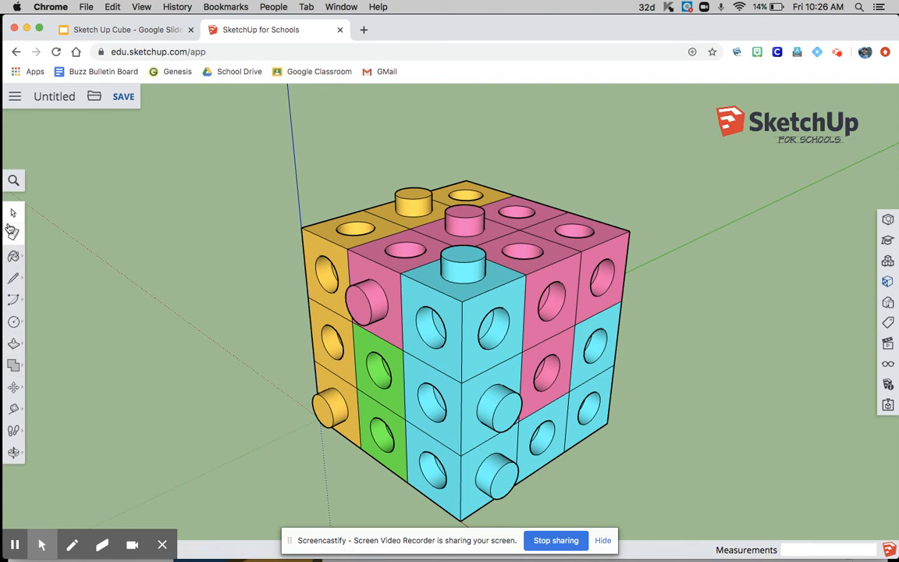
Switch to the Sketch Up Cube presentation and read the extra credit slides on building around a circle
{"action": "left_click", "coordinate": [94, 29]}
{"action": "scroll", "coordinate": [91, 264], "scroll_direction": "down", "scroll_amount": 3}
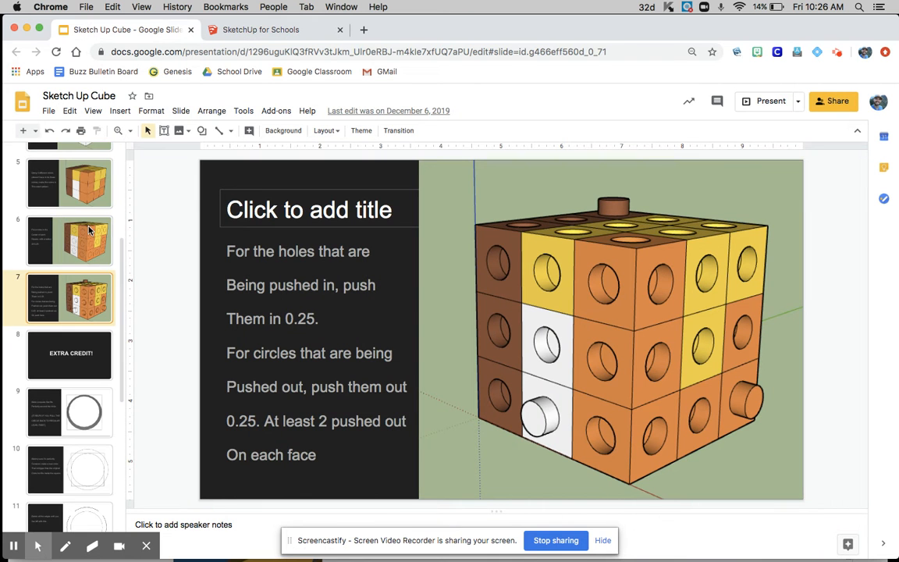
{"action": "left_click", "coordinate": [61, 355]}
{"action": "left_click", "coordinate": [65, 425]}
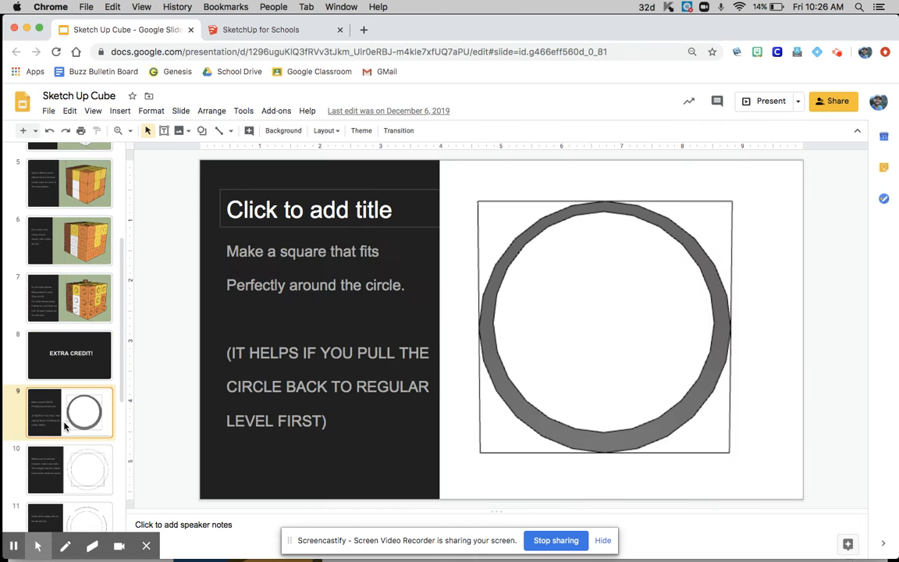
{"action": "left_click", "coordinate": [47, 358]}
{"action": "scroll", "coordinate": [68, 427], "scroll_direction": "down", "scroll_amount": 3}
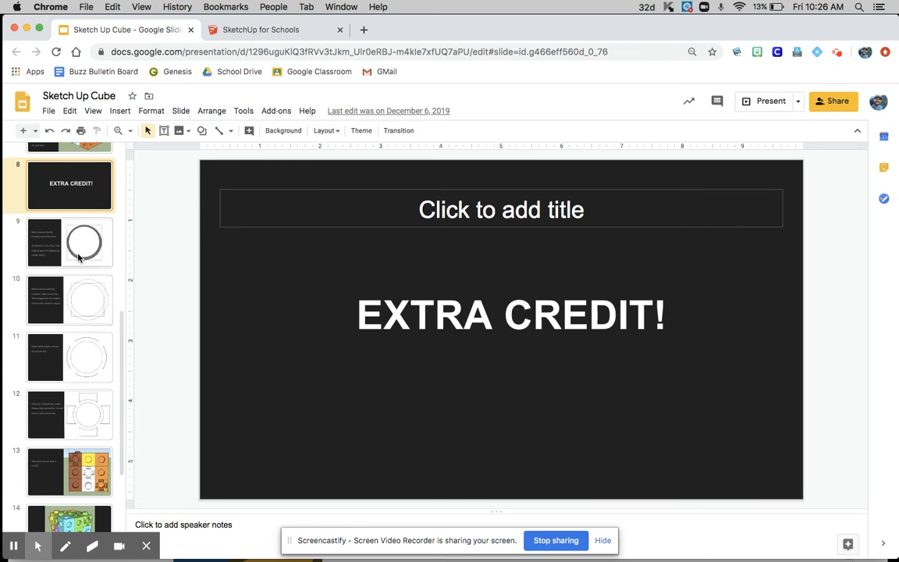
Switch back to SketchUp and Push/Pull the floor of the middle green hole out 1/4" until flush with the cube face
{"action": "left_click", "coordinate": [221, 31]}
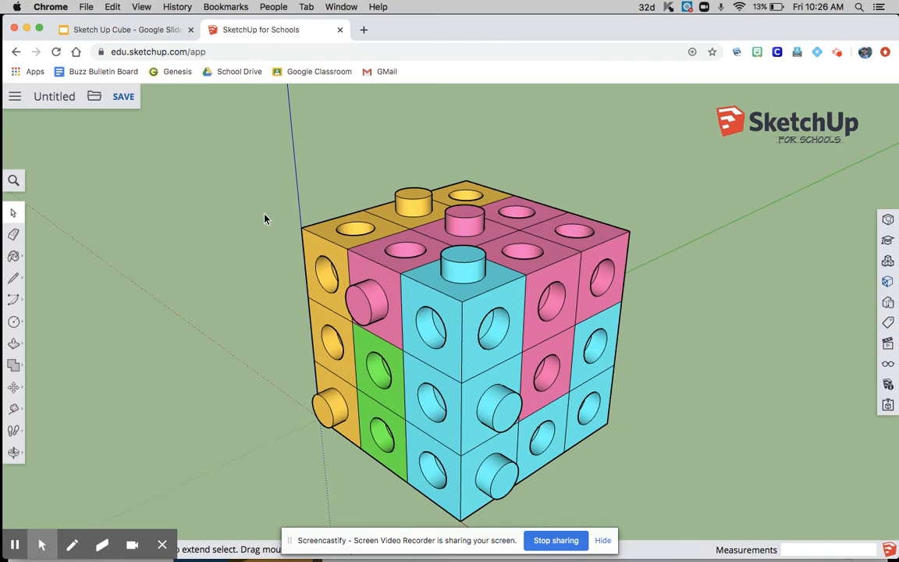
{"action": "middle_click_drag", "start_coordinate": [268, 343], "coordinate": [427, 252]}
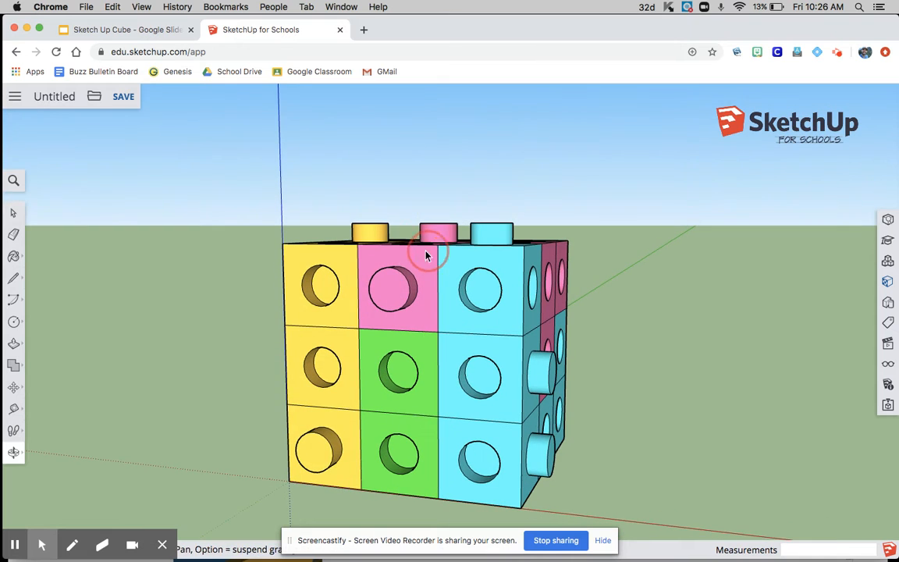
{"action": "left_click", "coordinate": [14, 341]}
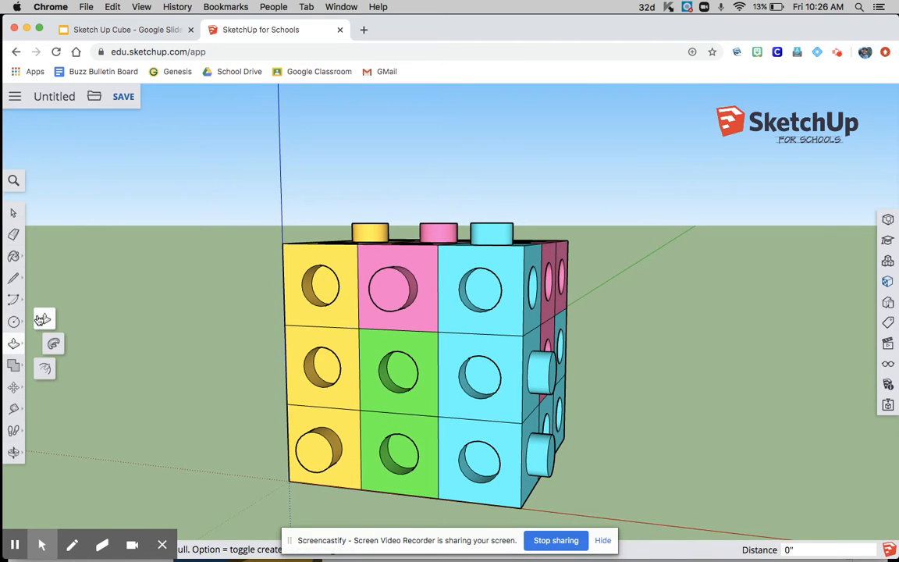
{"action": "middle_click_drag", "start_coordinate": [178, 345], "coordinate": [115, 387]}
{"action": "left_click", "coordinate": [383, 371]}
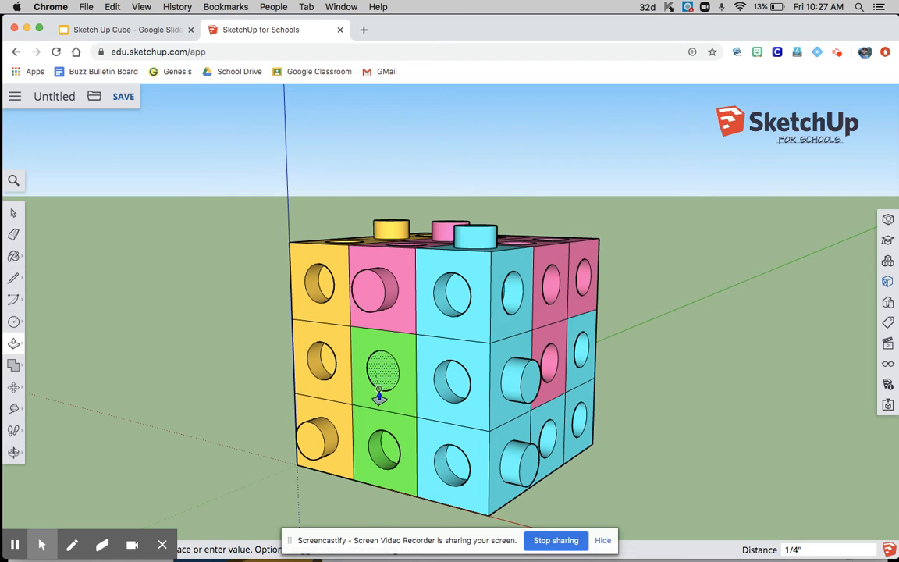
{"action": "middle_click_drag", "start_coordinate": [124, 372], "coordinate": [263, 336]}
{"action": "scroll", "coordinate": [378, 382], "scroll_direction": "up", "scroll_amount": 3}
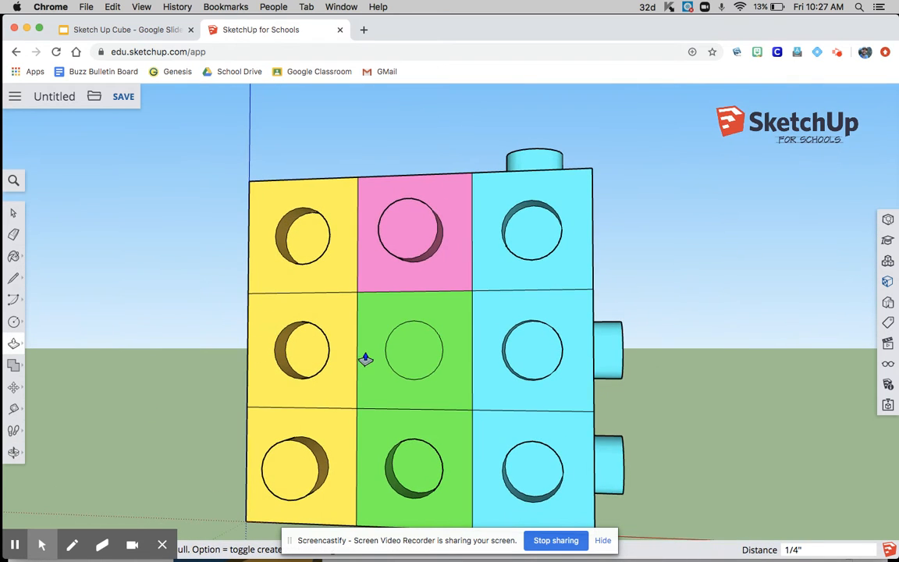
{"action": "scroll", "coordinate": [365, 361], "scroll_direction": "up", "scroll_amount": 6}
{"action": "mouse_move", "coordinate": [346, 367]}
{"action": "middle_mouse_down"}
{"action": "mouse_move", "coordinate": [359, 379]}
{"action": "mouse_move", "coordinate": [283, 352]}
{"action": "middle_mouse_up"}
{"action": "left_click", "coordinate": [11, 328]}
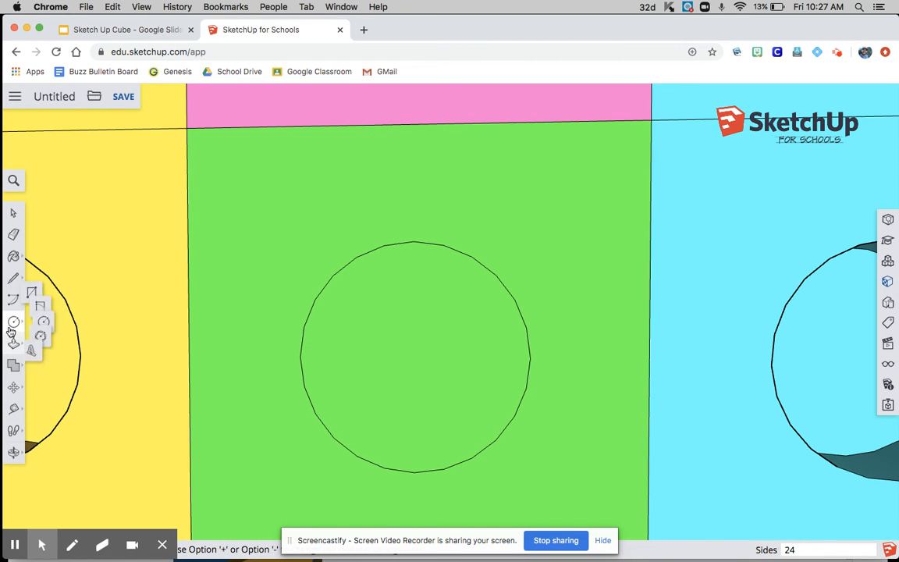
{"action": "left_click", "coordinate": [60, 295]}
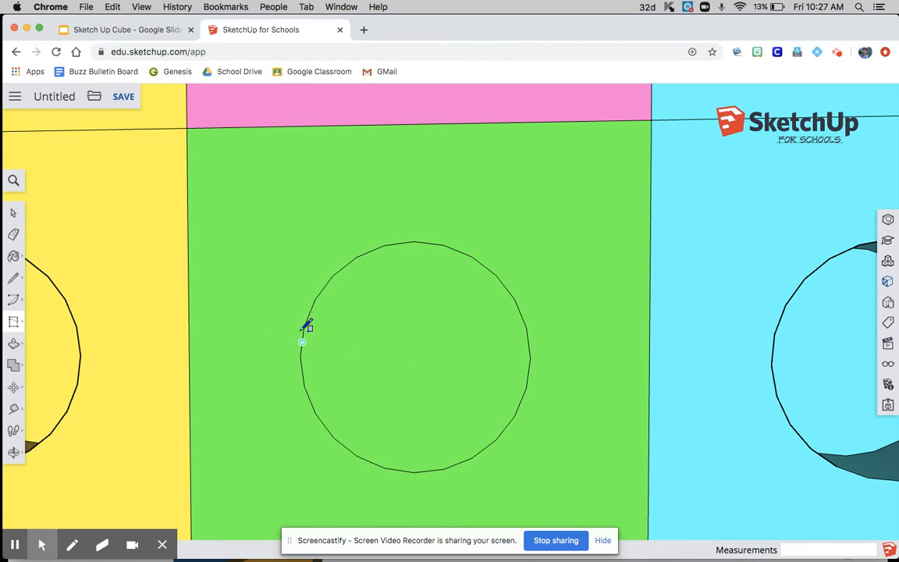
{"action": "left_click", "coordinate": [300, 242]}
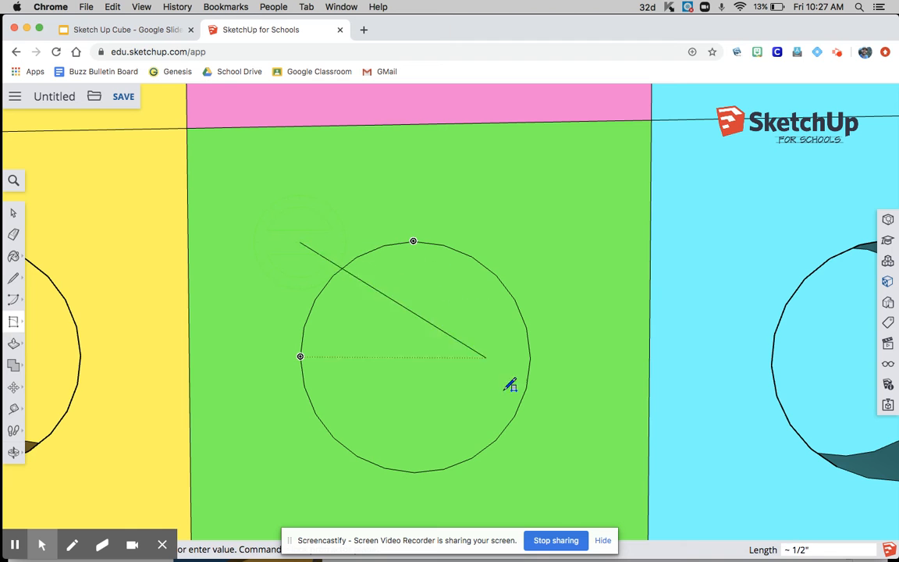
{"action": "scroll", "coordinate": [384, 306], "scroll_direction": "down", "scroll_amount": 2}
{"action": "middle_click_drag", "start_coordinate": [349, 315], "coordinate": [327, 367]}
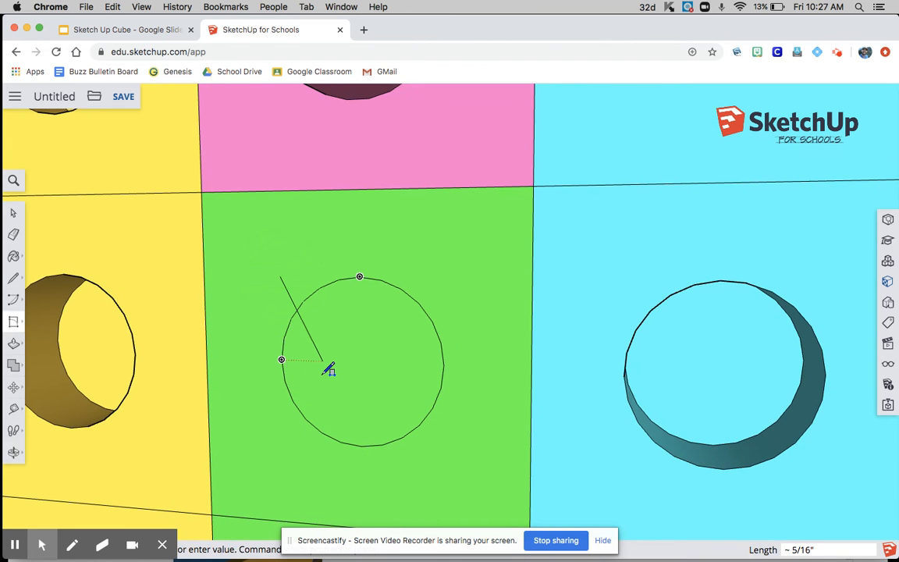
Draw a square that fits exactly around the flattened circle on the middle green block
{"action": "left_click", "coordinate": [13, 321]}
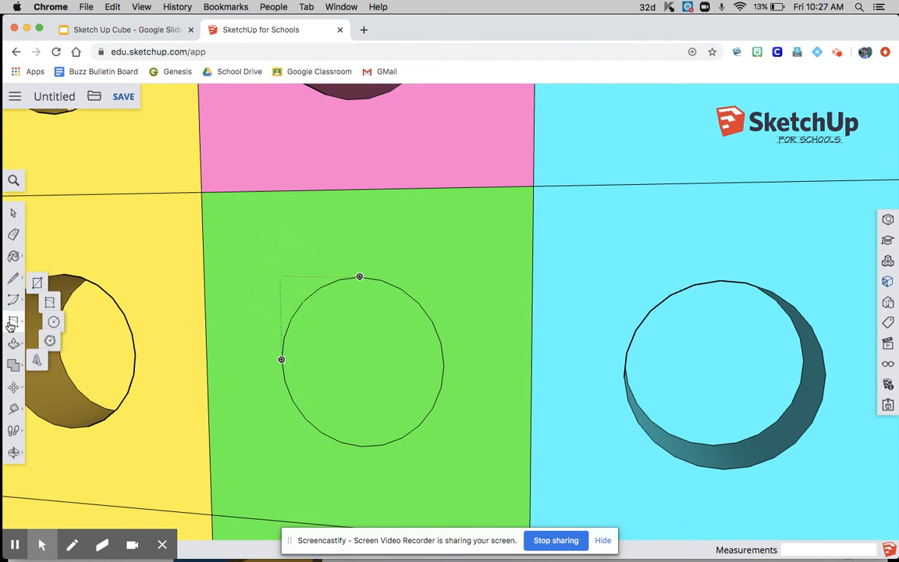
{"action": "left_click", "coordinate": [44, 273]}
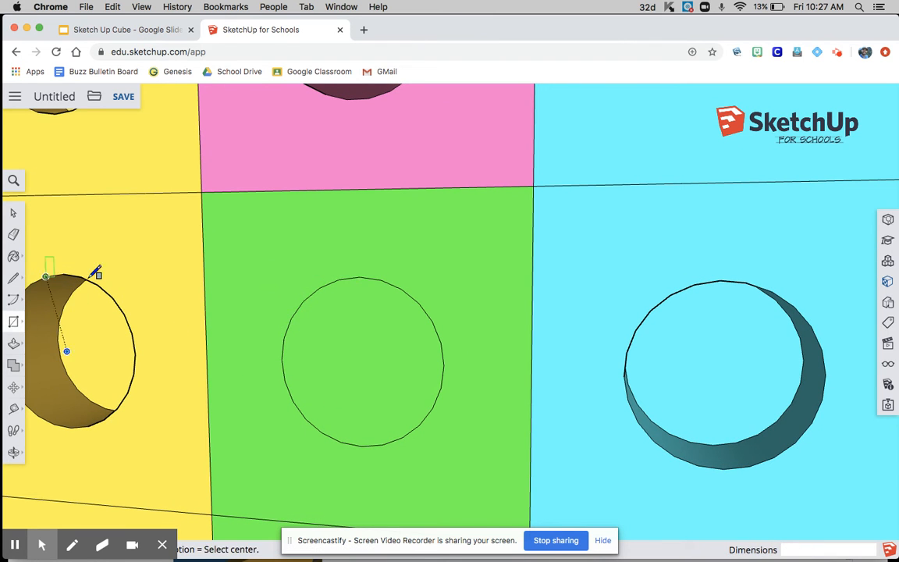
{"action": "left_click", "coordinate": [287, 266]}
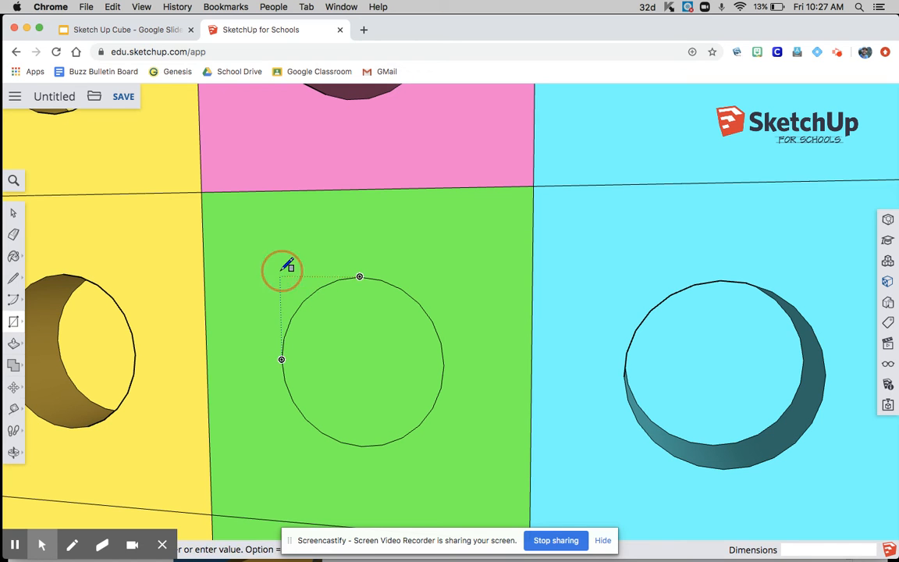
{"action": "left_click", "coordinate": [447, 446]}
Draw a larger concentric circle with a radius of about 5/16" around the centre of the green block's circle
{"action": "mouse_move", "coordinate": [347, 381]}
{"action": "middle_mouse_down"}
{"action": "mouse_move", "coordinate": [423, 367]}
{"action": "mouse_move", "coordinate": [400, 346]}
{"action": "middle_mouse_up"}
{"action": "scroll", "coordinate": [468, 347], "scroll_direction": "up", "scroll_amount": 3}
{"action": "mouse_move", "coordinate": [363, 287]}
{"action": "middle_mouse_down"}
{"action": "mouse_move", "coordinate": [367, 301]}
{"action": "mouse_move", "coordinate": [375, 293]}
{"action": "middle_mouse_up"}
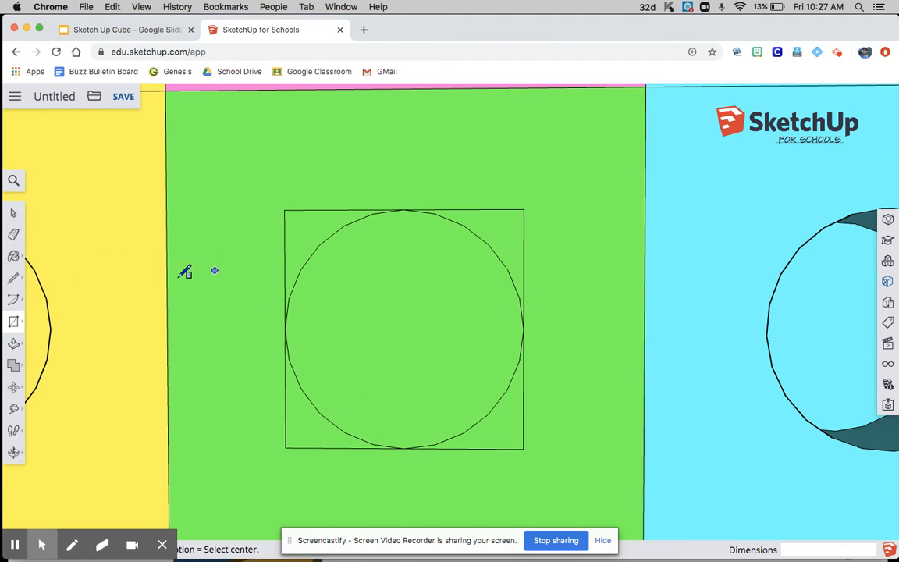
{"action": "left_click", "coordinate": [13, 322]}
{"action": "left_click", "coordinate": [65, 323]}
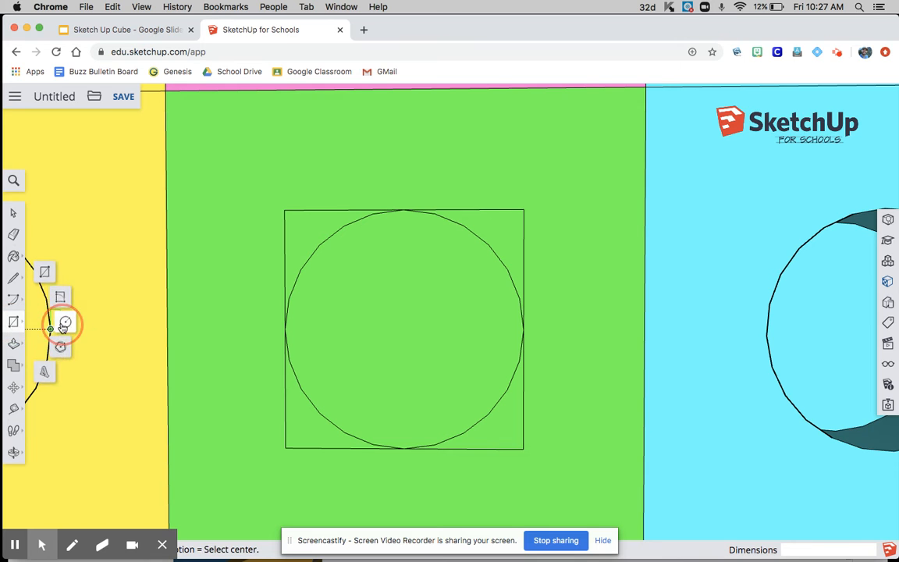
{"action": "left_click", "coordinate": [404, 328]}
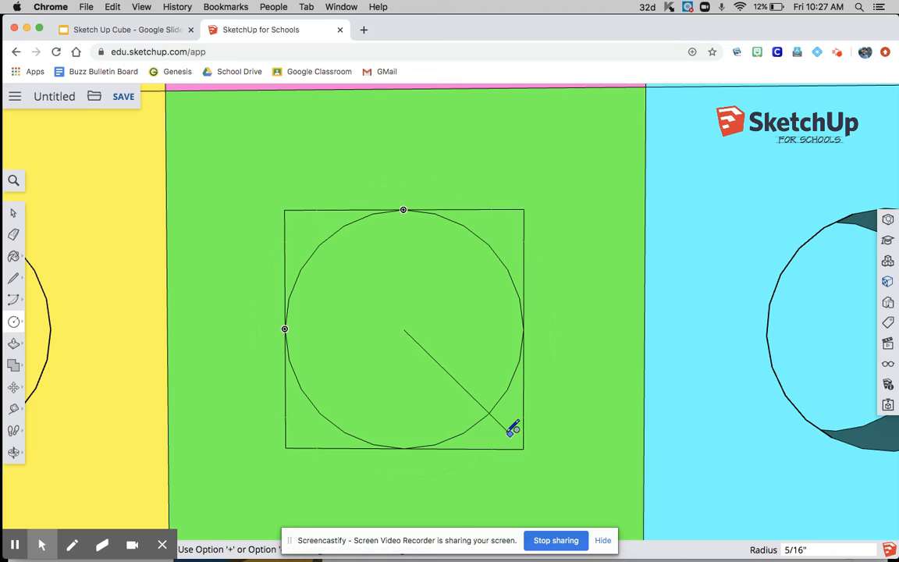
{"action": "left_click", "coordinate": [512, 425]}
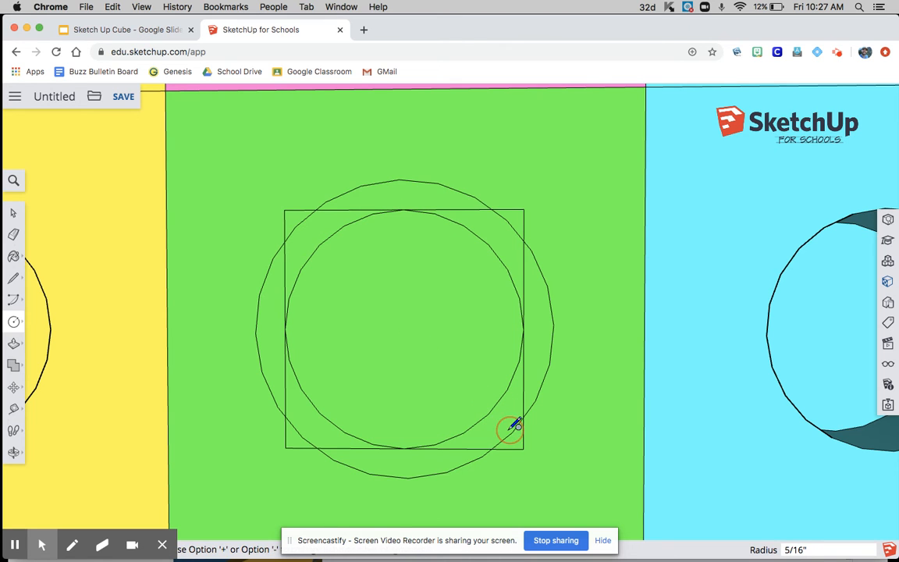
Delete the four arcs of the outer circle that lie inside the square's corners
{"action": "key", "text": "space"}
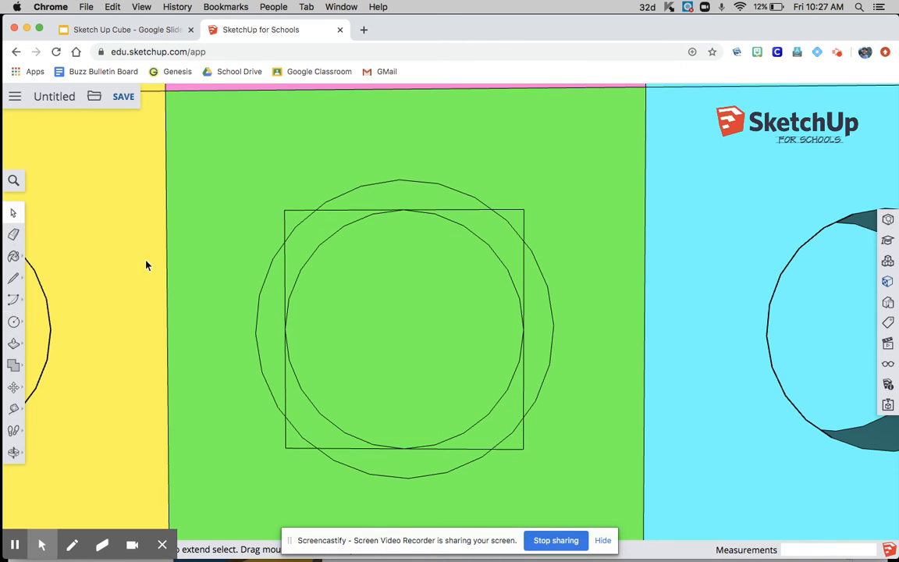
{"action": "scroll", "coordinate": [157, 264], "scroll_direction": "down", "scroll_amount": 2}
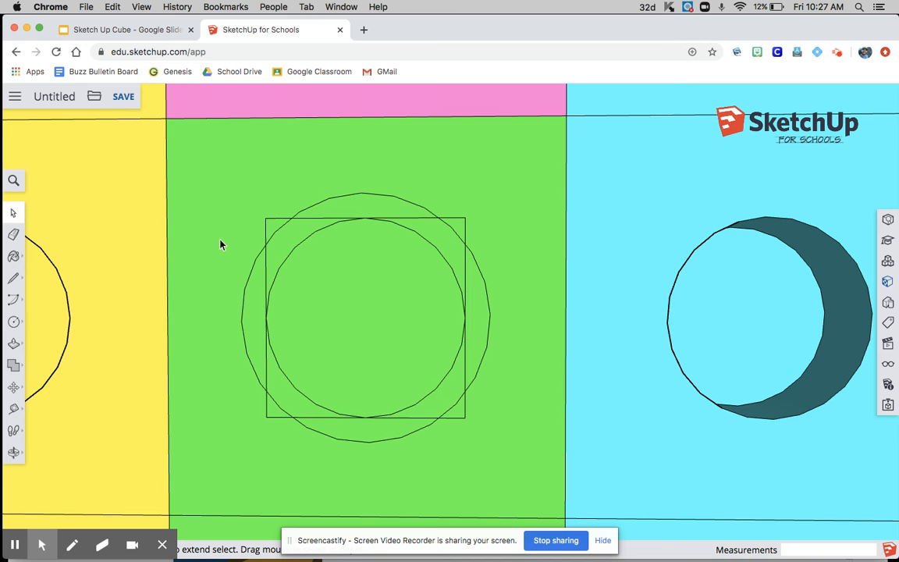
{"action": "scroll", "coordinate": [243, 243], "scroll_direction": "up", "scroll_amount": 3}
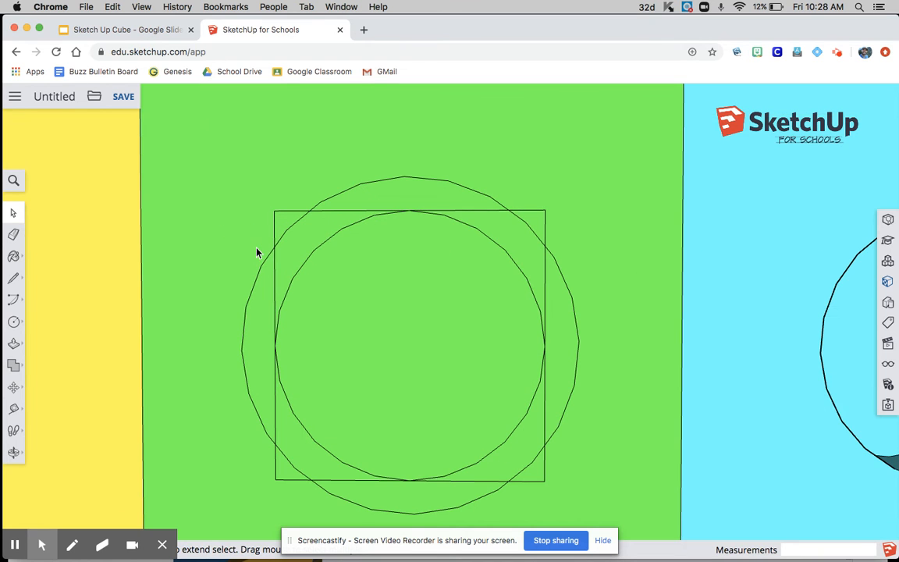
{"action": "left_click", "coordinate": [292, 230]}
{"action": "left_click", "coordinate": [530, 232]}
{"action": "left_click", "coordinate": [528, 471]}
{"action": "left_click", "coordinate": [294, 485]}
Delete the square's bottom side and the short stub of its left side at the lower-left corner
{"action": "left_click", "coordinate": [277, 482]}
{"action": "key", "text": "Delete"}
{"action": "key", "text": "Delete"}
{"action": "left_click", "coordinate": [336, 486]}
{"action": "left_click", "coordinate": [336, 482]}
{"action": "key", "text": "Delete"}
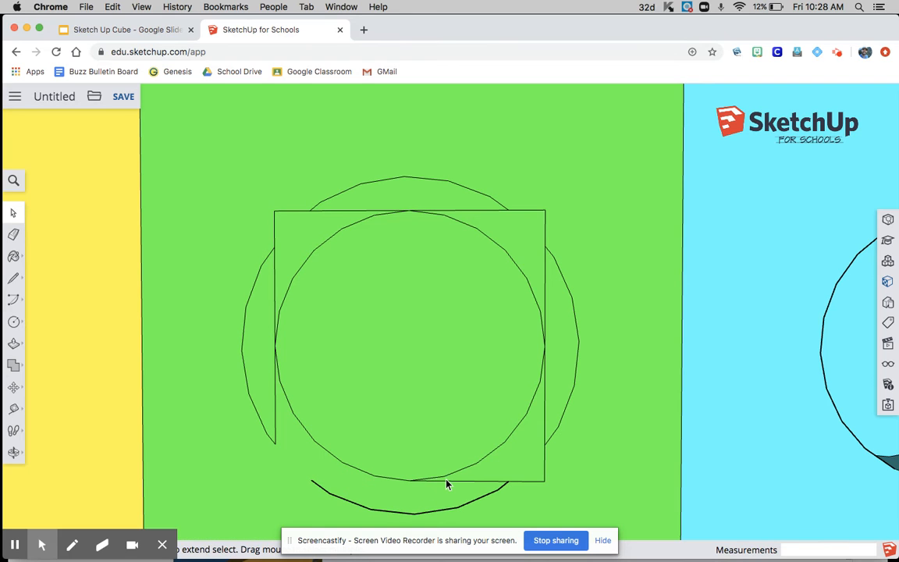
{"action": "left_click", "coordinate": [446, 482]}
{"action": "key", "text": "Delete"}
{"action": "left_click", "coordinate": [526, 482]}
Delete all segments of the square's right side between the inner circle and the outer arc
{"action": "left_click", "coordinate": [544, 469]}
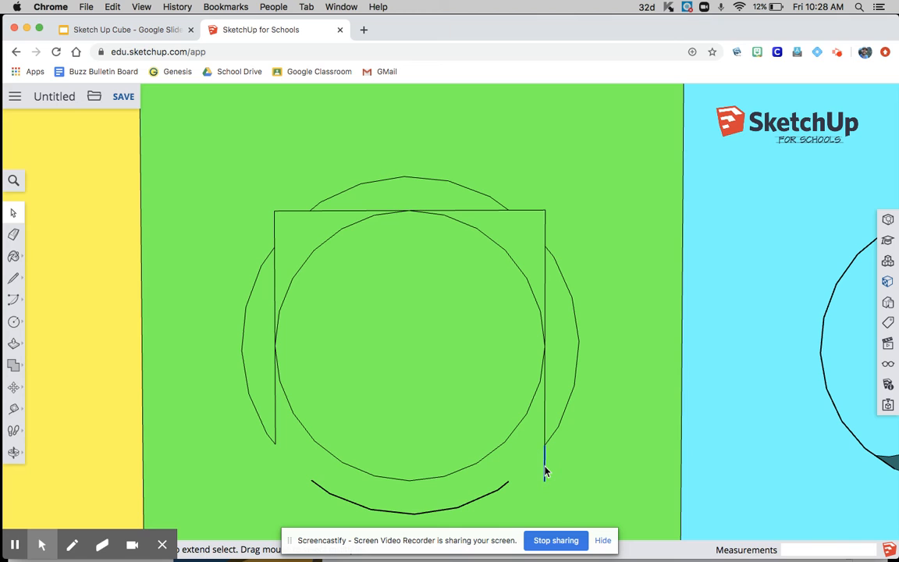
{"action": "left_click", "coordinate": [545, 421]}
{"action": "key", "text": "Delete"}
{"action": "left_click", "coordinate": [542, 297]}
{"action": "left_click", "coordinate": [544, 293]}
{"action": "key", "text": "Delete"}
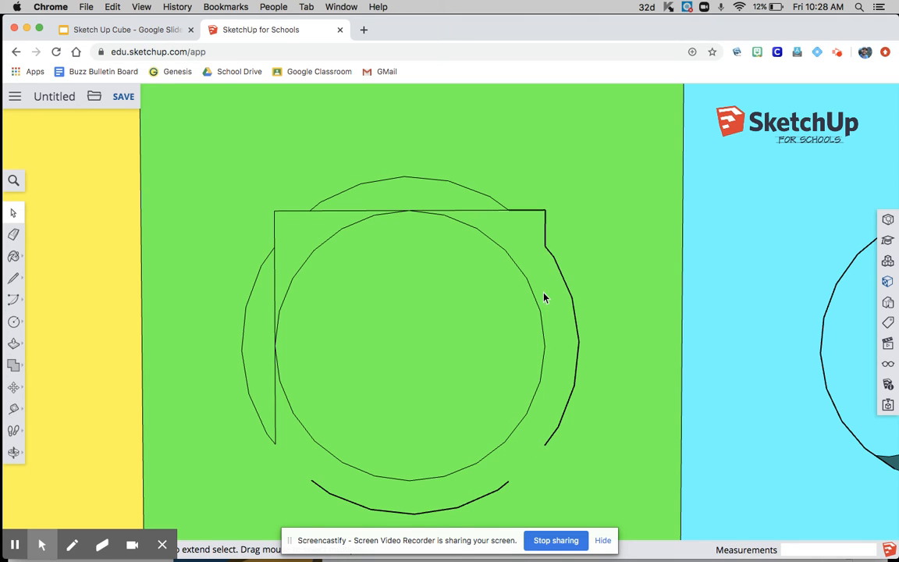
{"action": "key", "text": "Delete"}
Delete all segments of the square's top side between the inner circle and the upper arc
{"action": "left_click", "coordinate": [537, 216]}
{"action": "left_click", "coordinate": [490, 216]}
{"action": "key", "text": "Delete"}
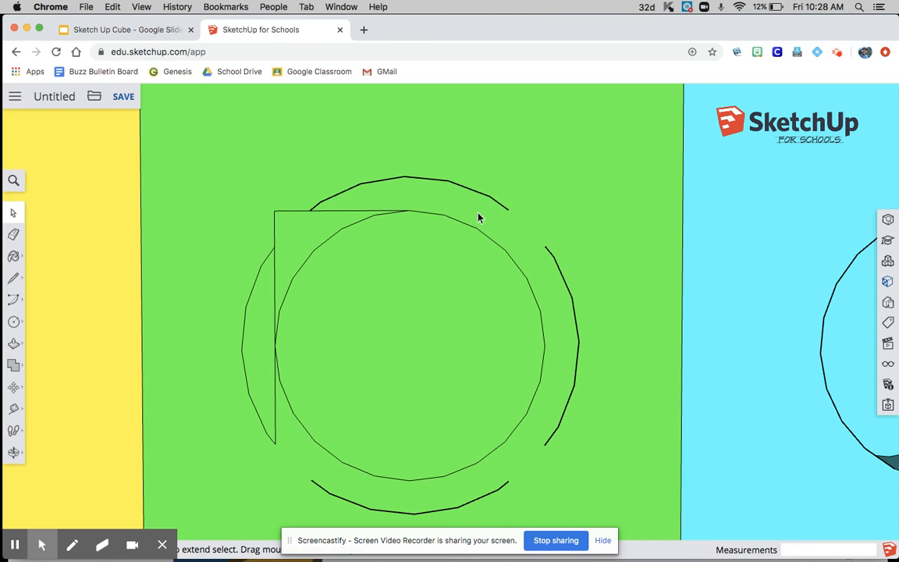
{"action": "left_click", "coordinate": [350, 212]}
Delete the remaining segments of the square's left side, leaving only the inner circle and four outer arcs
{"action": "left_click", "coordinate": [281, 225]}
{"action": "key", "text": "Delete"}
{"action": "key", "text": "super+z"}
{"action": "left_click", "coordinate": [274, 231]}
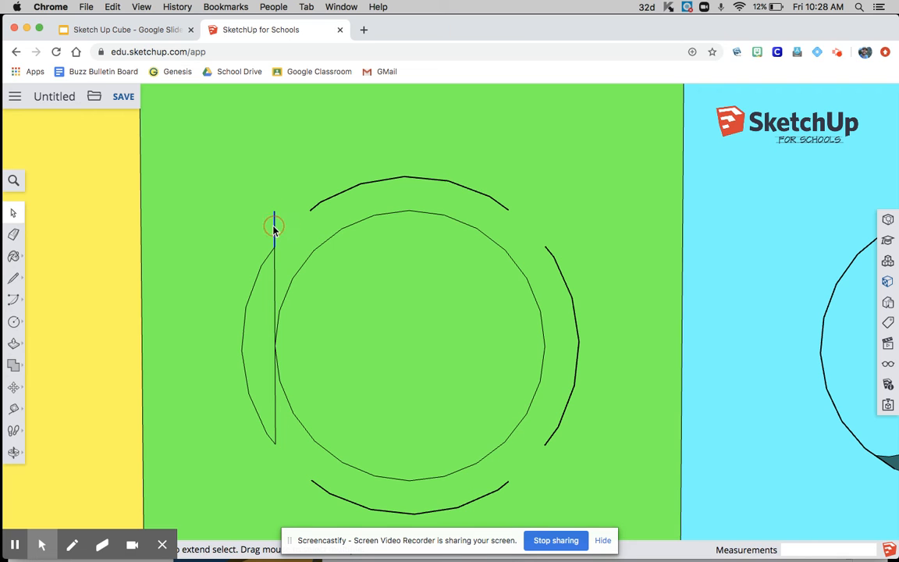
{"action": "left_click", "coordinate": [274, 287]}
{"action": "key", "text": "Delete"}
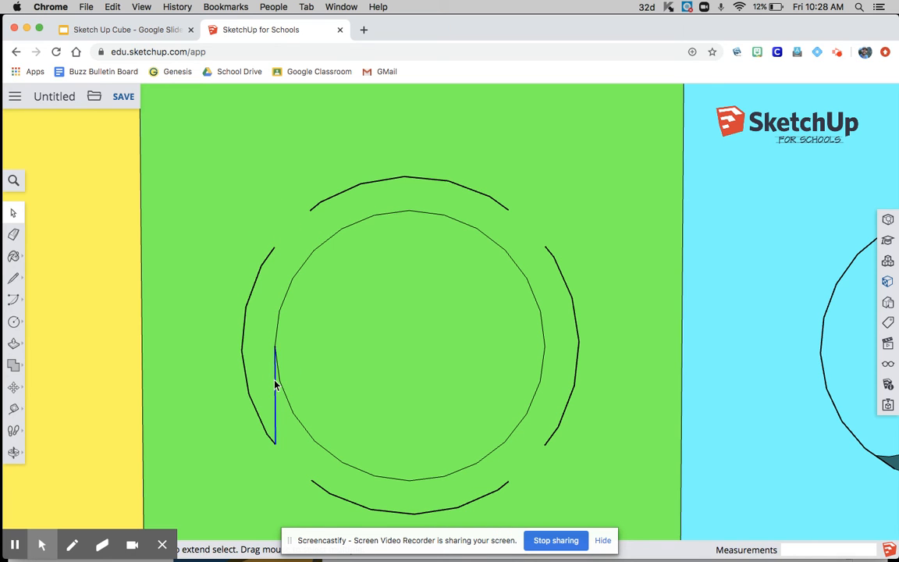
Draw a rectangle about 3/8" by 3/16" extending outward from the two endpoints of the left outer arc
{"action": "scroll", "coordinate": [383, 328], "scroll_direction": "down", "scroll_amount": 3}
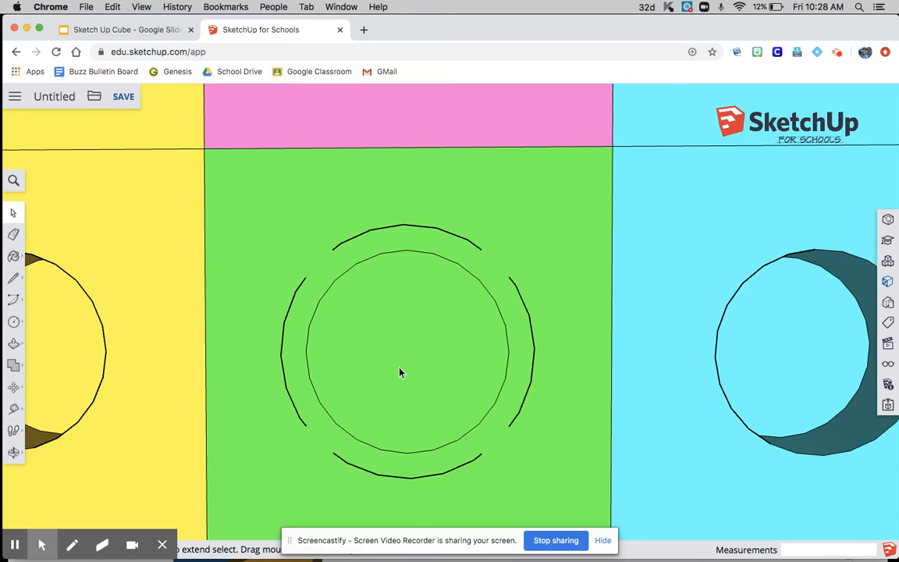
{"action": "scroll", "coordinate": [395, 405], "scroll_direction": "up", "scroll_amount": 1}
{"action": "left_click", "coordinate": [14, 321]}
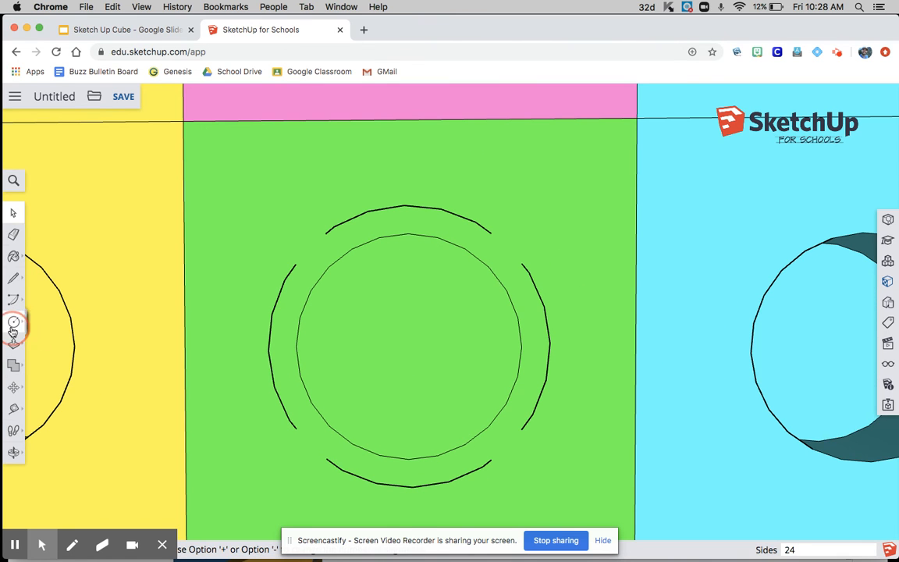
{"action": "left_click", "coordinate": [42, 280]}
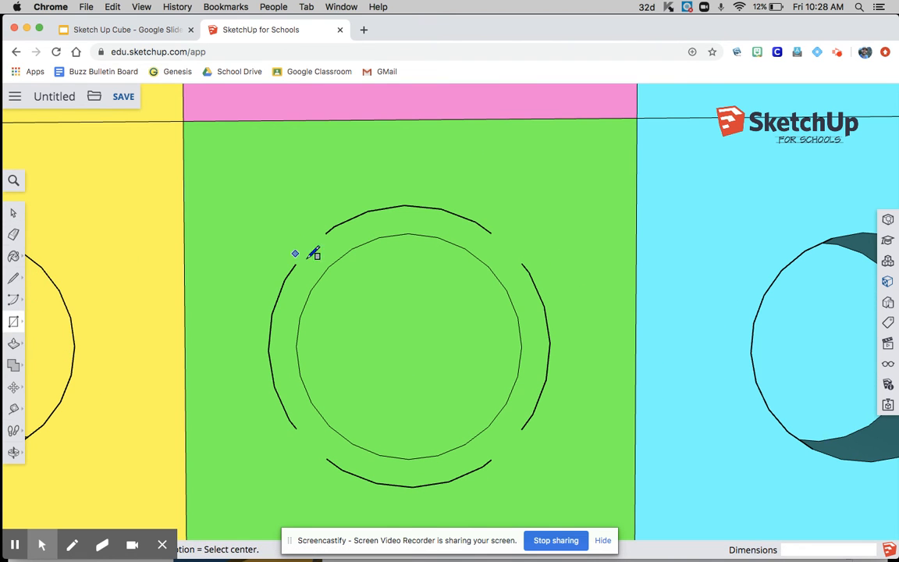
{"action": "left_click", "coordinate": [295, 264]}
{"action": "left_click", "coordinate": [296, 428]}
{"action": "left_click", "coordinate": [215, 427]}
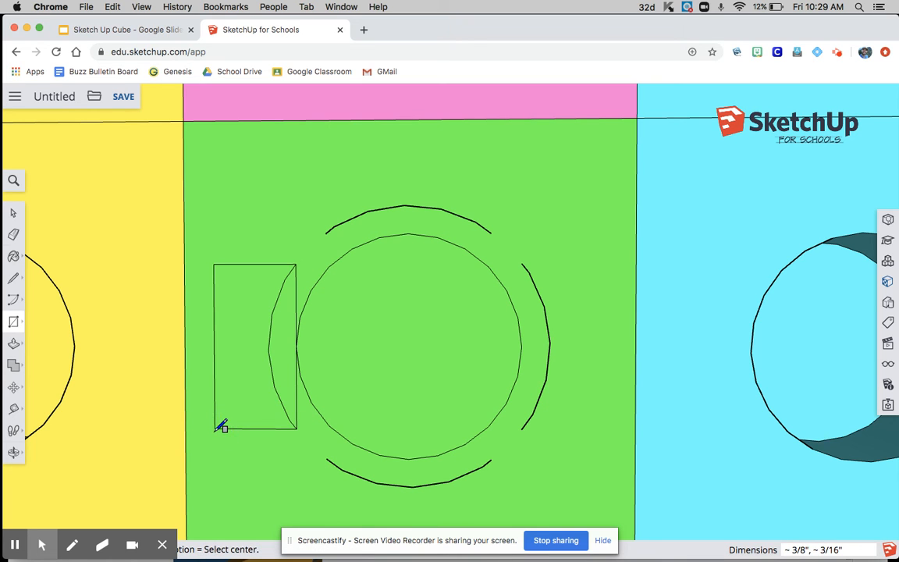
Draw rectangles extending outward from the endpoints of the upper and right outer arcs, the right one about 3/8" by 3/16"
{"action": "left_click", "coordinate": [327, 233]}
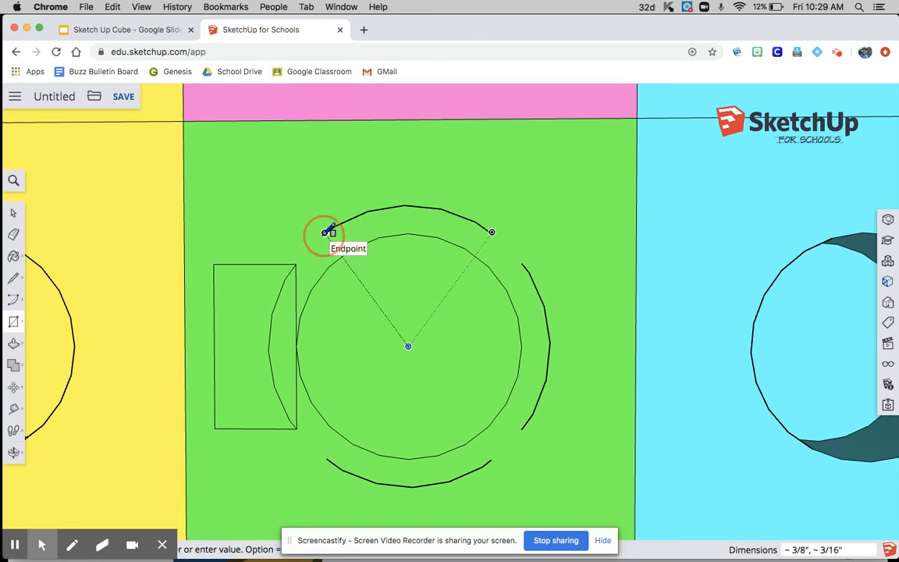
{"action": "left_click", "coordinate": [490, 232]}
{"action": "left_click", "coordinate": [491, 158]}
{"action": "left_click", "coordinate": [521, 263]}
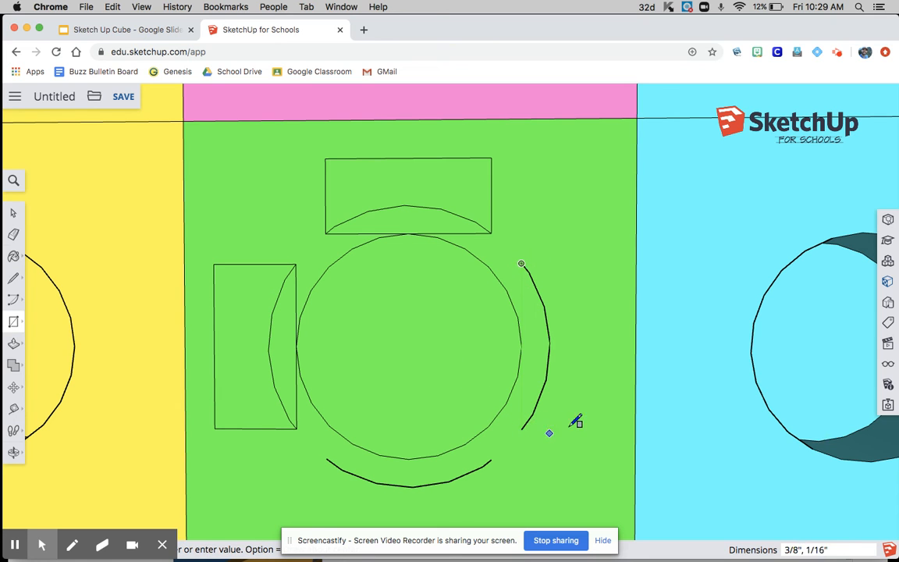
{"action": "left_click", "coordinate": [606, 434]}
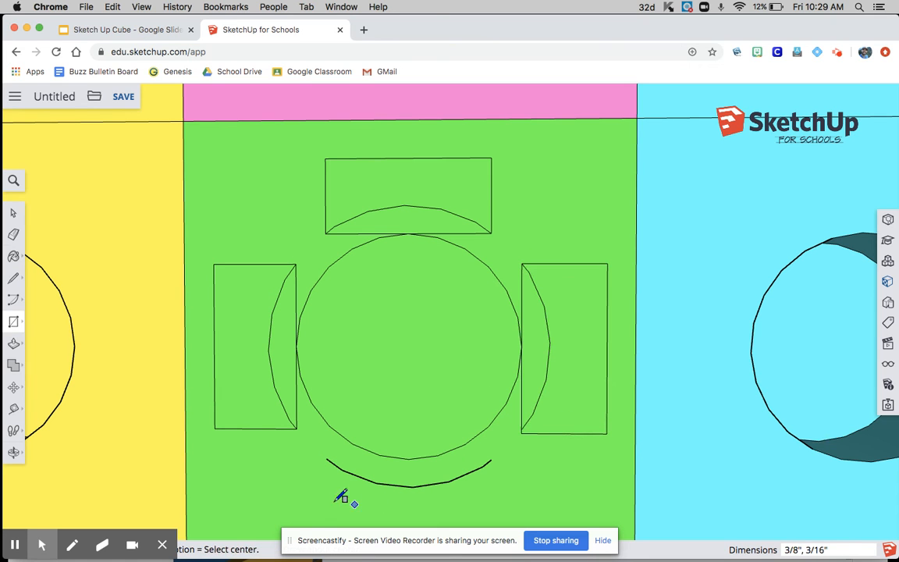
Draw a matching rectangle extending outward from the two endpoints of the lower outer arc
{"action": "left_click", "coordinate": [326, 459]}
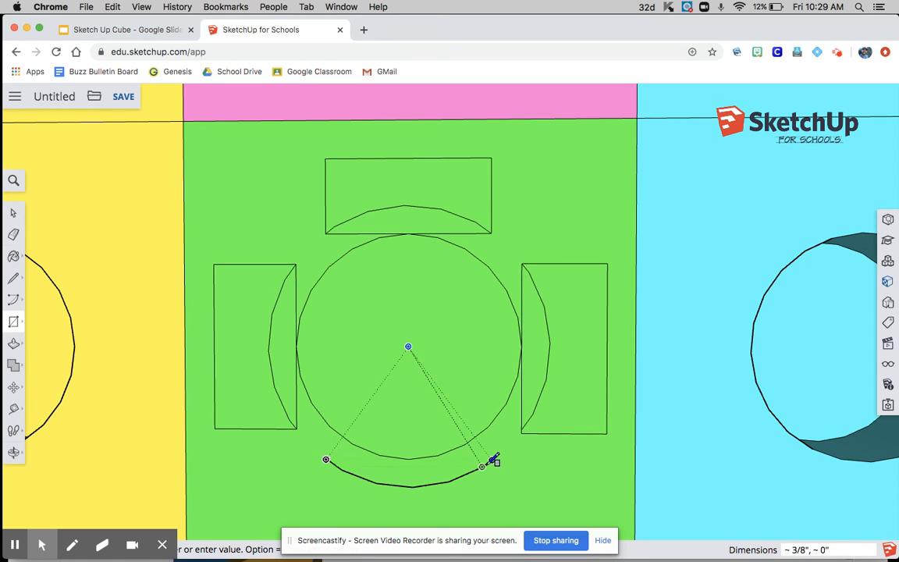
{"action": "left_click", "coordinate": [492, 459]}
{"action": "left_click", "coordinate": [501, 514]}
Move the outer edge of the lower rectangle about 1/16" farther from the circle
{"action": "scroll", "coordinate": [484, 478], "scroll_direction": "down", "scroll_amount": 3}
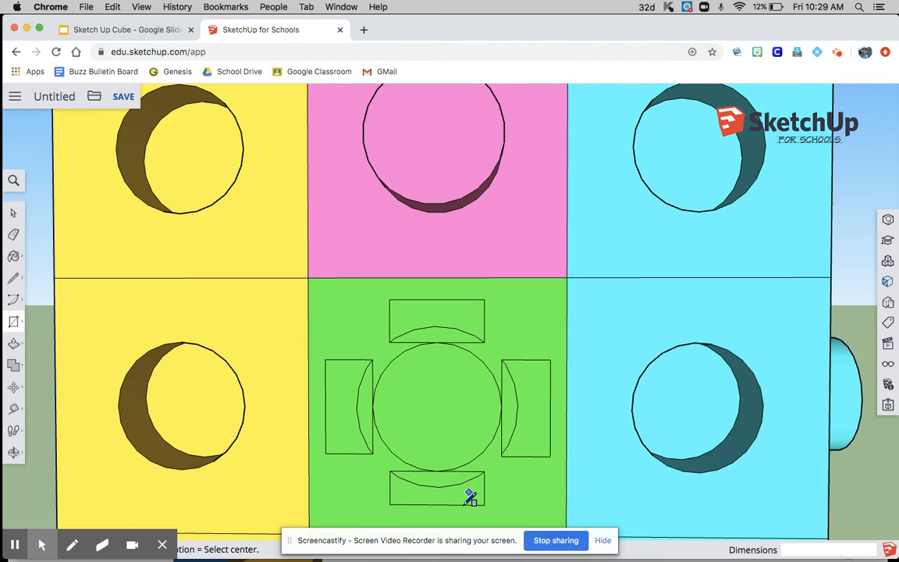
{"action": "scroll", "coordinate": [473, 462], "scroll_direction": "down", "scroll_amount": 2}
{"action": "scroll", "coordinate": [476, 508], "scroll_direction": "up", "scroll_amount": 3}
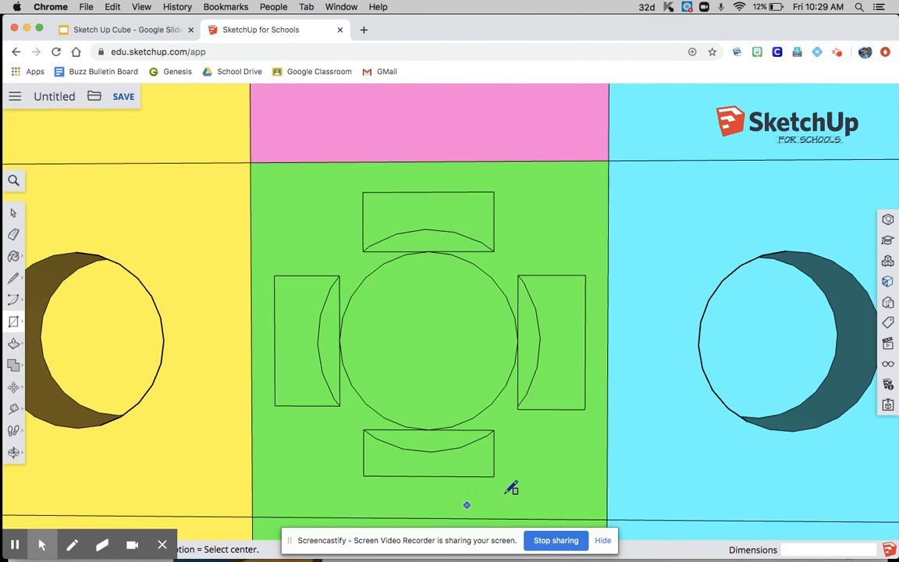
{"action": "left_click", "coordinate": [11, 388]}
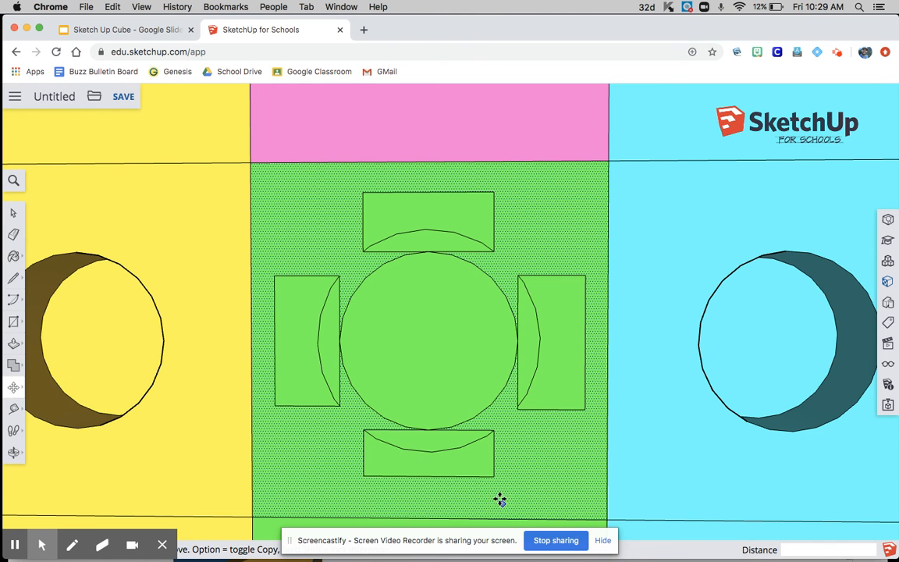
{"action": "left_click", "coordinate": [429, 476]}
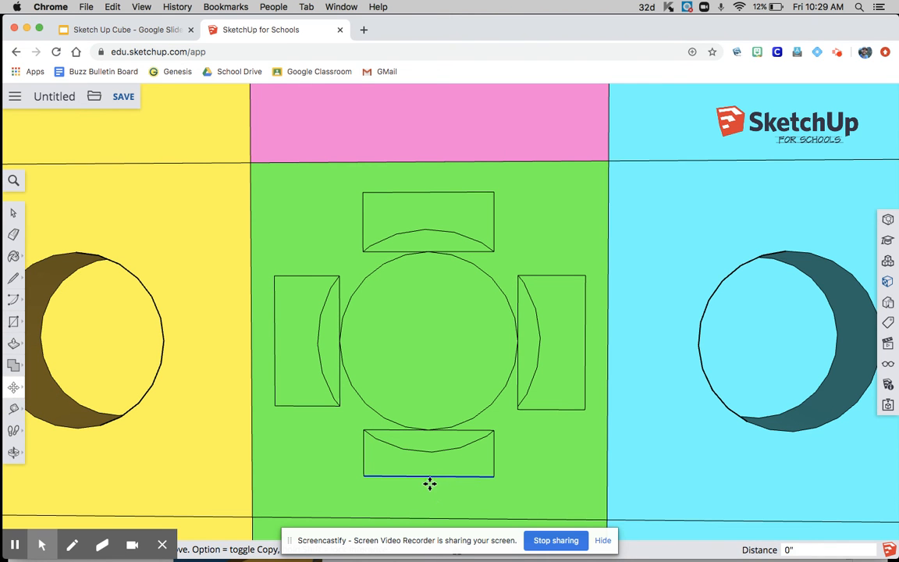
{"action": "left_click", "coordinate": [421, 490]}
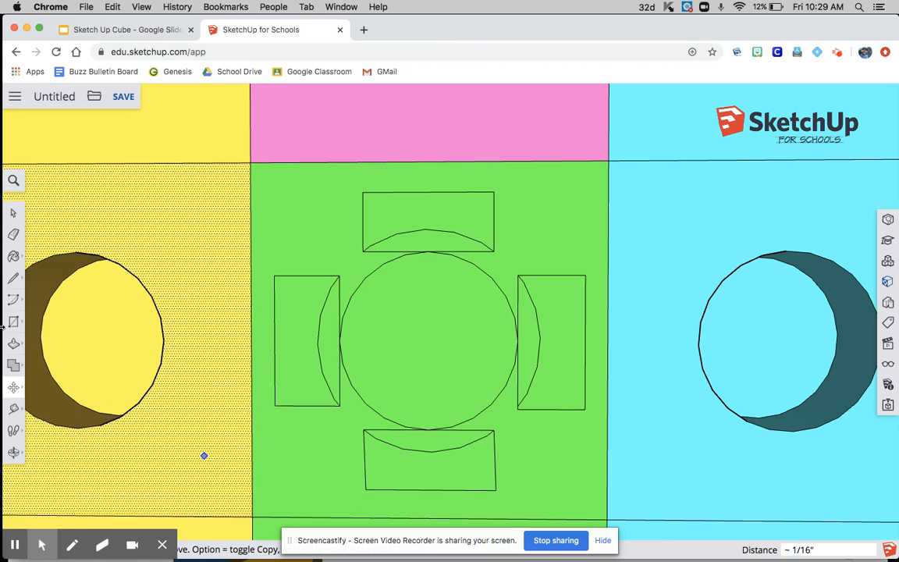
Delete the straight inner edge segments of all four rectangles so each tab is bounded by its arc on the circle side
{"action": "left_click", "coordinate": [12, 214]}
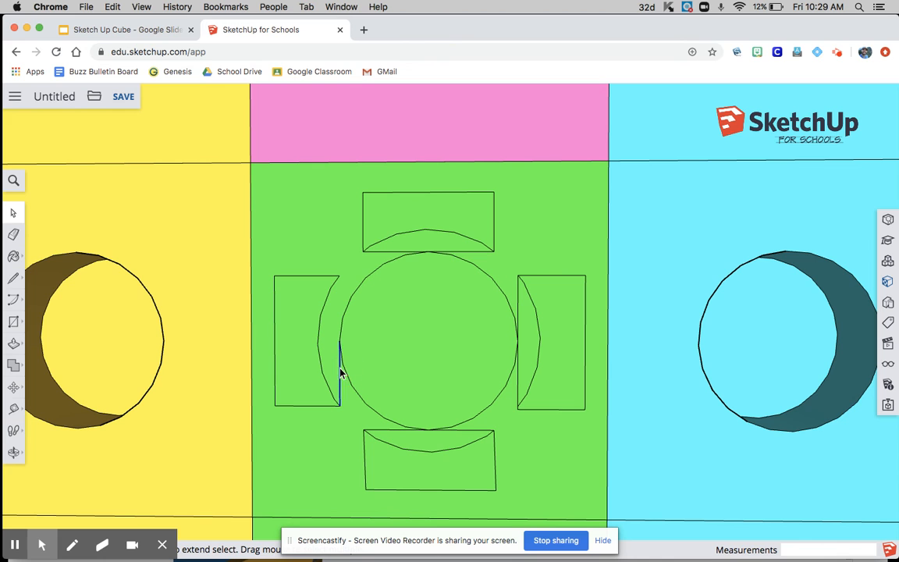
{"action": "left_click", "coordinate": [515, 378]}
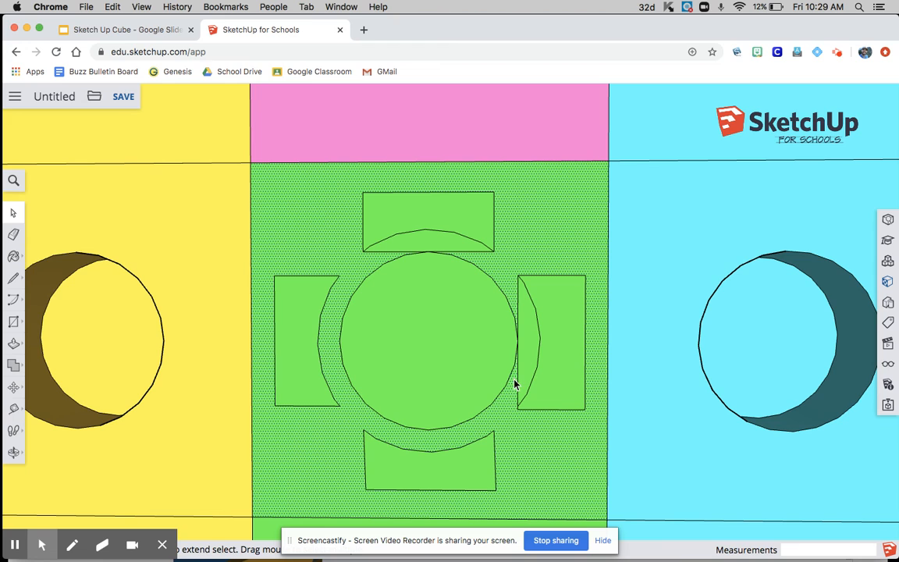
{"action": "left_click", "coordinate": [518, 382]}
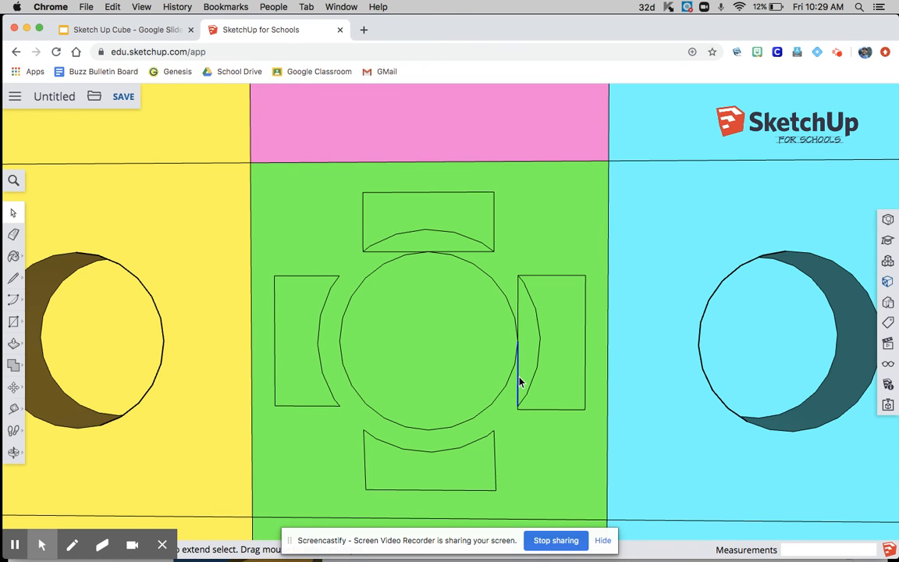
{"action": "key", "text": "Delete"}
{"action": "left_click", "coordinate": [459, 258]}
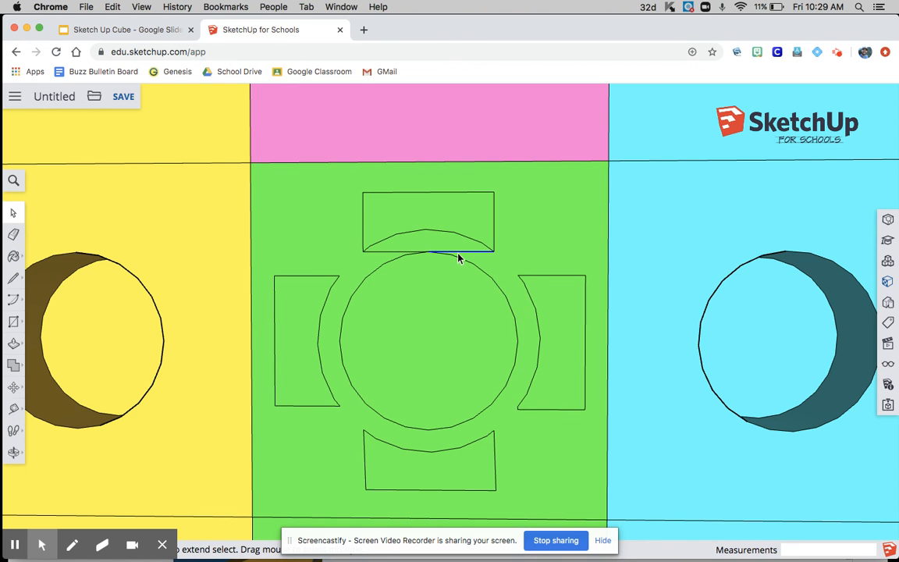
{"action": "key", "text": "Delete"}
Push the central circle and the left tab of the middle green block inward by .25" each
{"action": "middle_click_drag", "start_coordinate": [397, 261], "coordinate": [220, 299]}
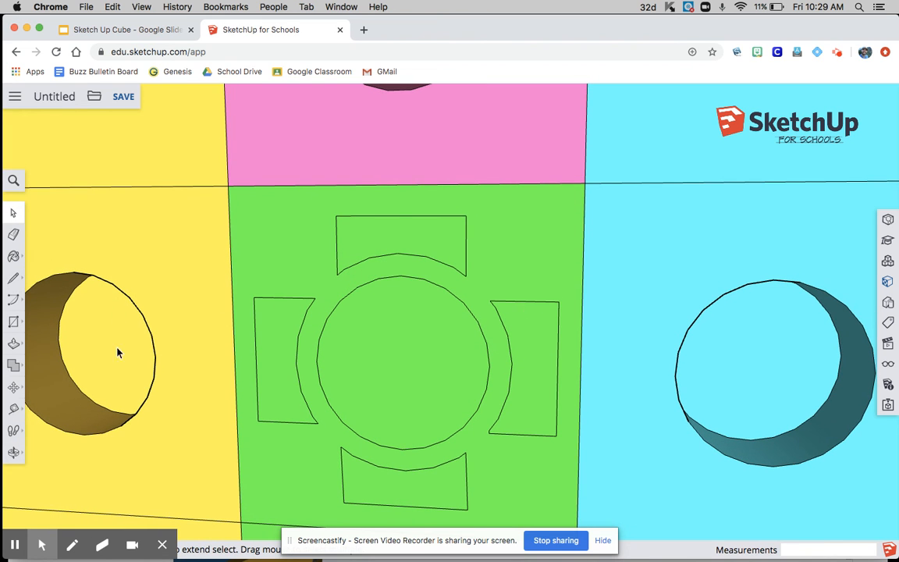
{"action": "left_click", "coordinate": [12, 347]}
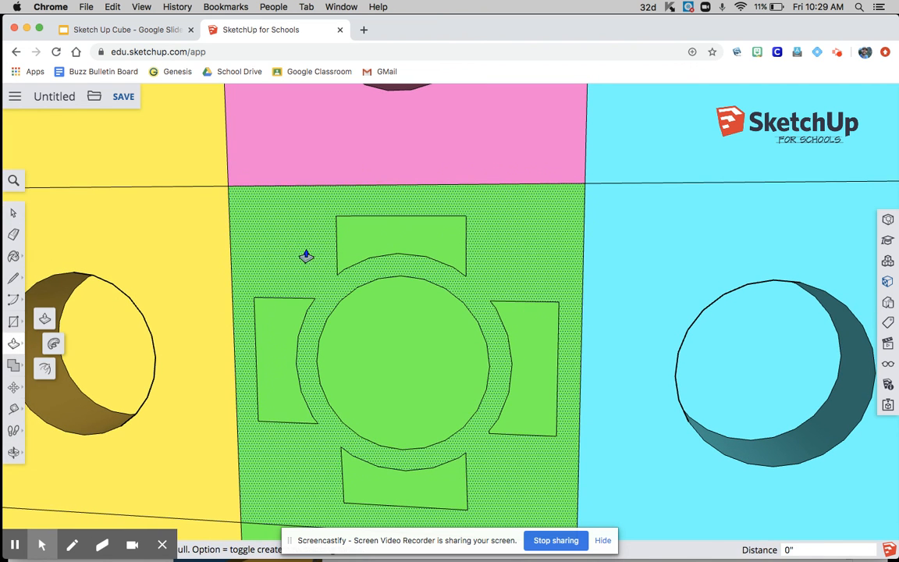
{"action": "left_click", "coordinate": [373, 345]}
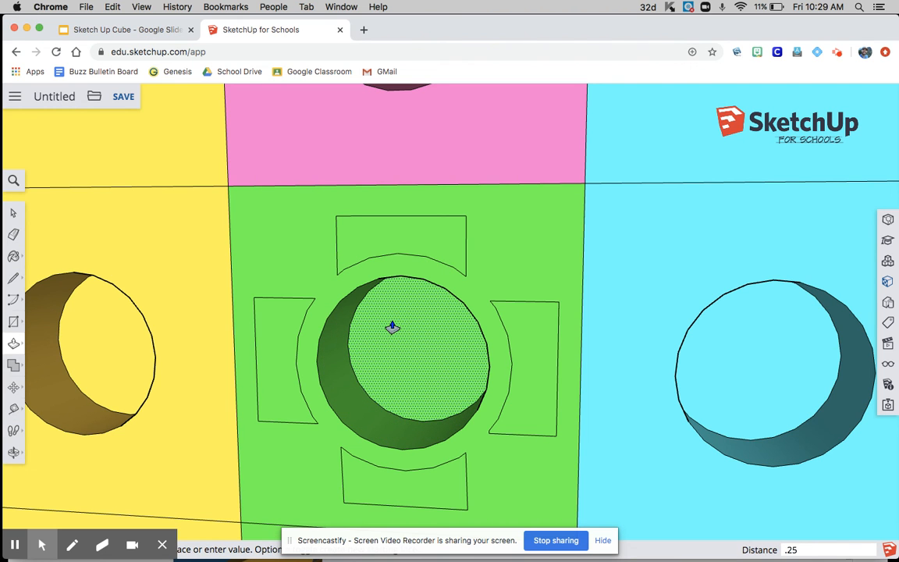
{"action": "left_click", "coordinate": [344, 337]}
{"action": "left_click", "coordinate": [278, 364]}
{"action": "type", "text": ".25"}
{"action": "key", "text": "Return"}
Push the upper, right and lower tabs of the middle green block inward by .25" each
{"action": "left_click", "coordinate": [358, 243]}
{"action": "type", "text": ".2"}
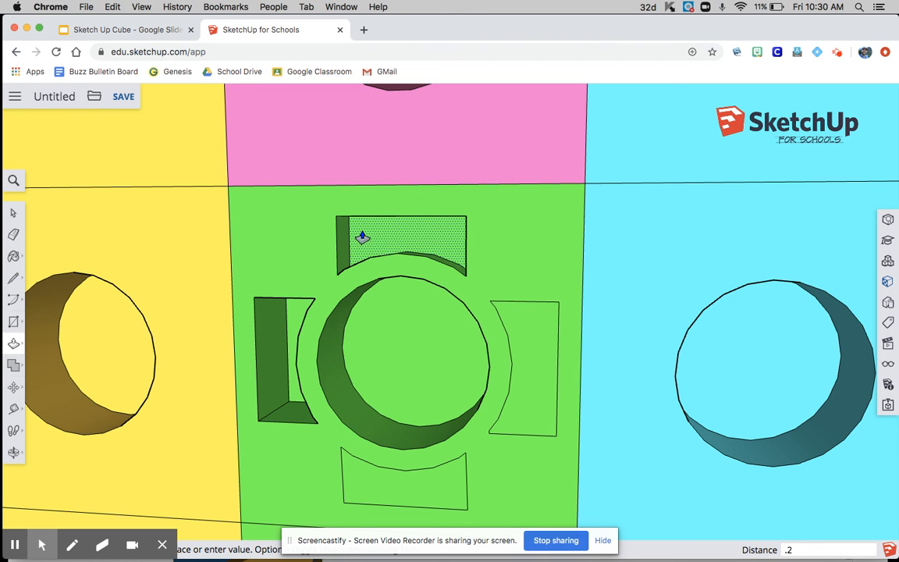
{"action": "type", "text": "5"}
{"action": "key", "text": "Return"}
{"action": "left_click", "coordinate": [538, 409]}
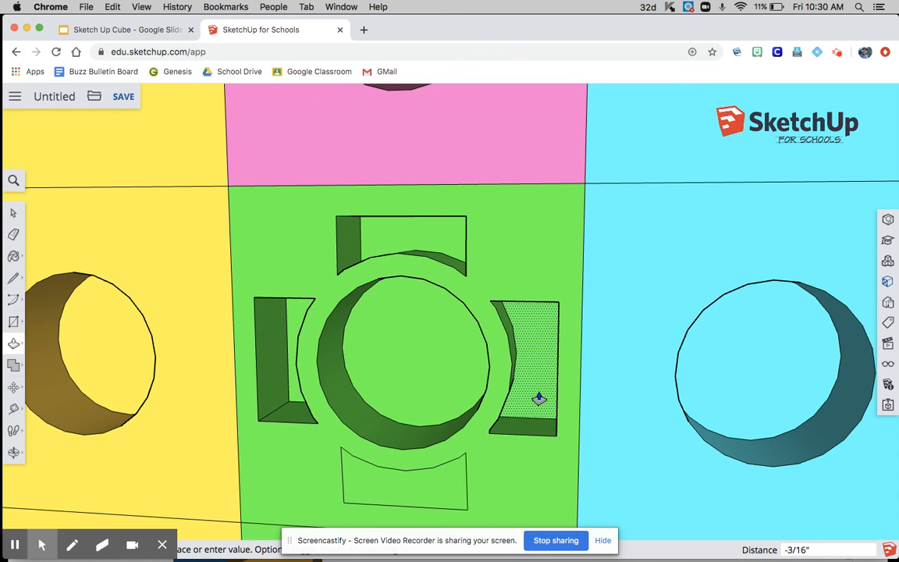
{"action": "type", "text": ".25"}
{"action": "key", "text": "Return"}
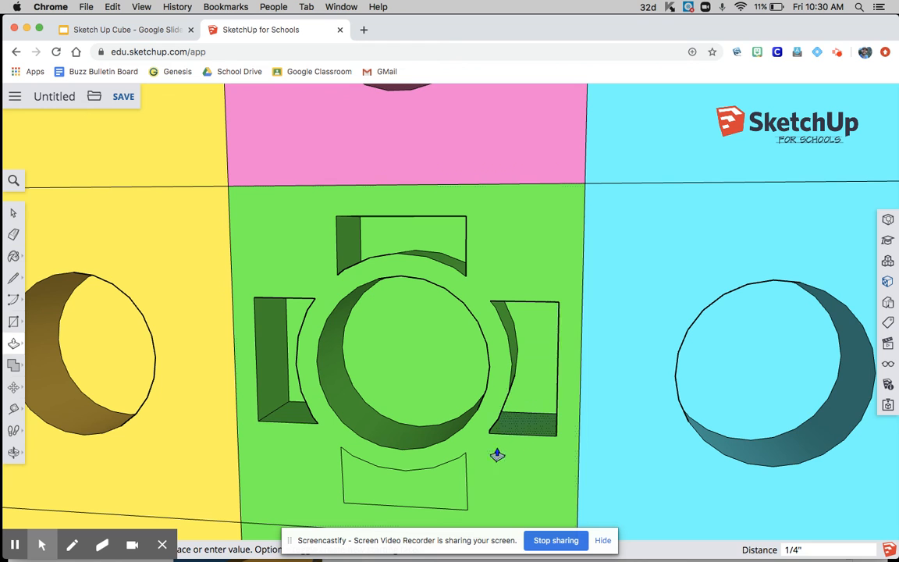
{"action": "left_click", "coordinate": [428, 484]}
{"action": "type", "text": ".25"}
{"action": "key", "text": "Return"}
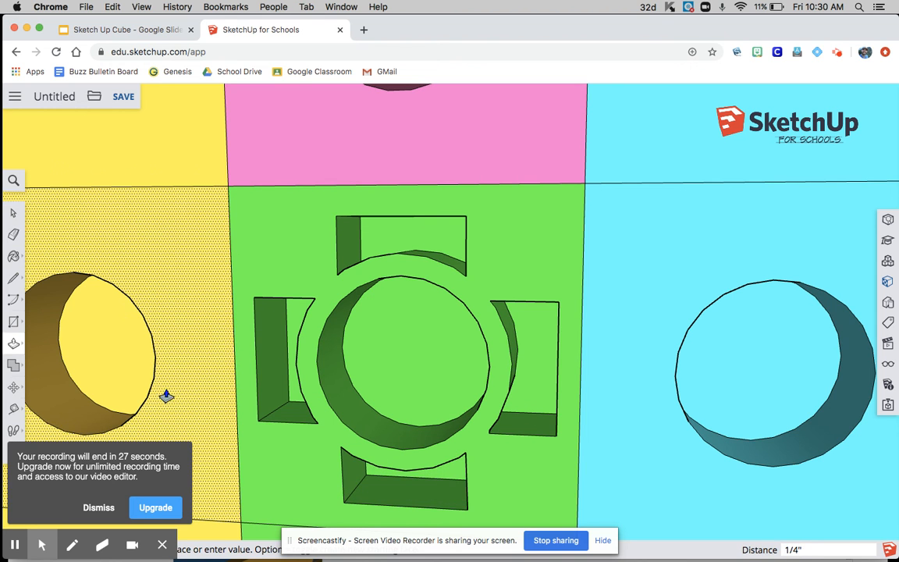
Copy the recessed faces of the four tabs and paste them around the circular hole on the bottom green block
{"action": "key", "text": "space"}
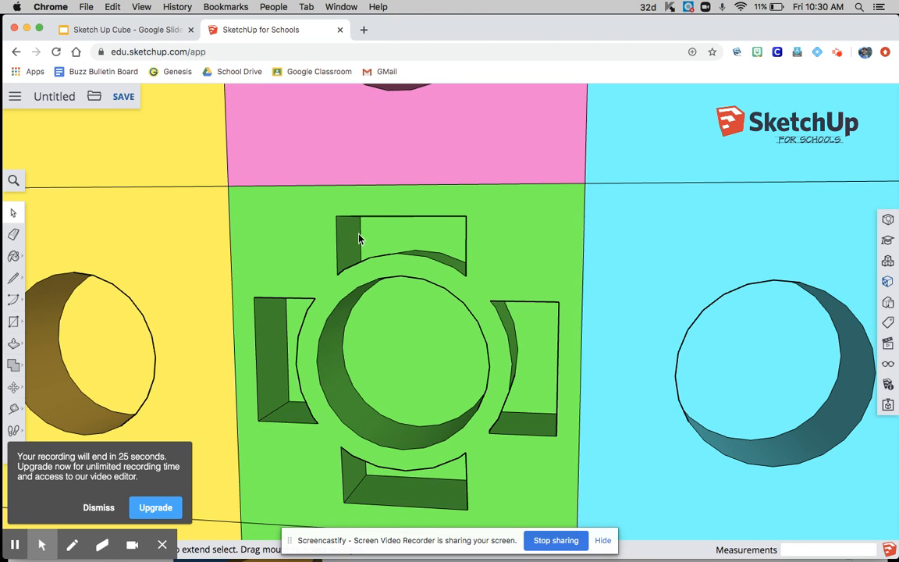
{"action": "left_click", "coordinate": [377, 238]}
{"action": "left_click", "coordinate": [293, 311], "text": "shift"}
{"action": "left_click", "coordinate": [546, 358], "text": "shift"}
{"action": "left_click", "coordinate": [455, 476], "text": "shift"}
{"action": "key", "text": "super+v"}
{"action": "scroll", "coordinate": [392, 379], "scroll_direction": "down", "scroll_amount": 3}
{"action": "middle_click_drag", "start_coordinate": [361, 397], "coordinate": [290, 403]}
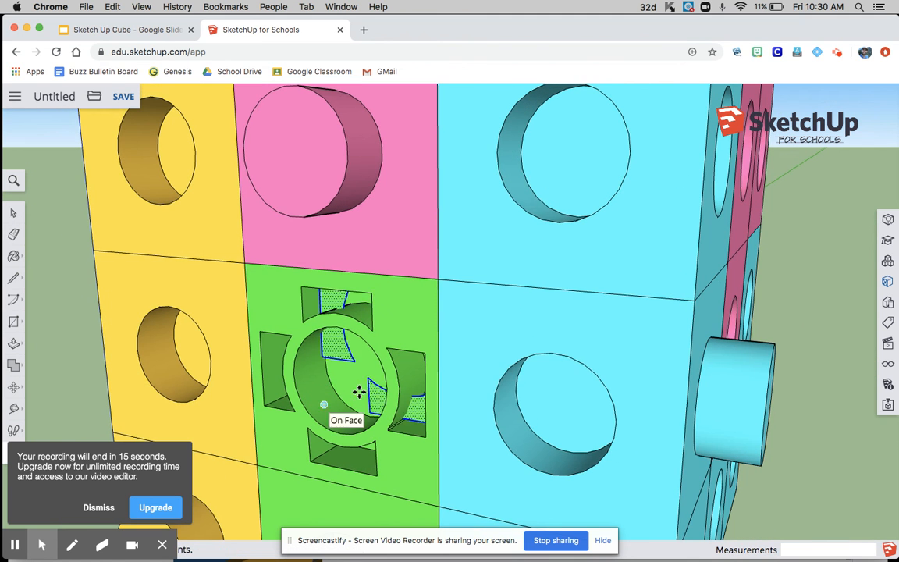
{"action": "scroll", "coordinate": [392, 368], "scroll_direction": "down", "scroll_amount": 3}
{"action": "scroll", "coordinate": [410, 293], "scroll_direction": "down", "scroll_amount": 5}
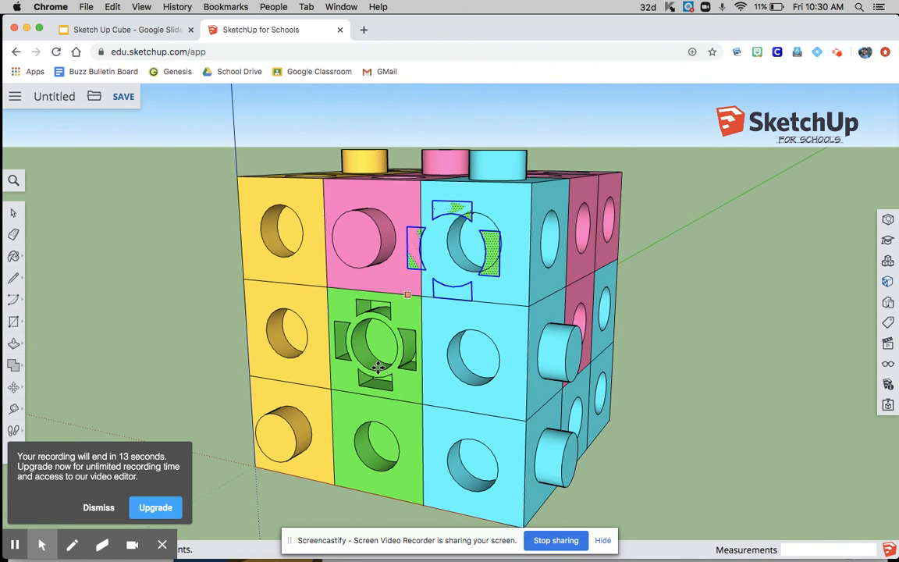
{"action": "left_click", "coordinate": [340, 478]}
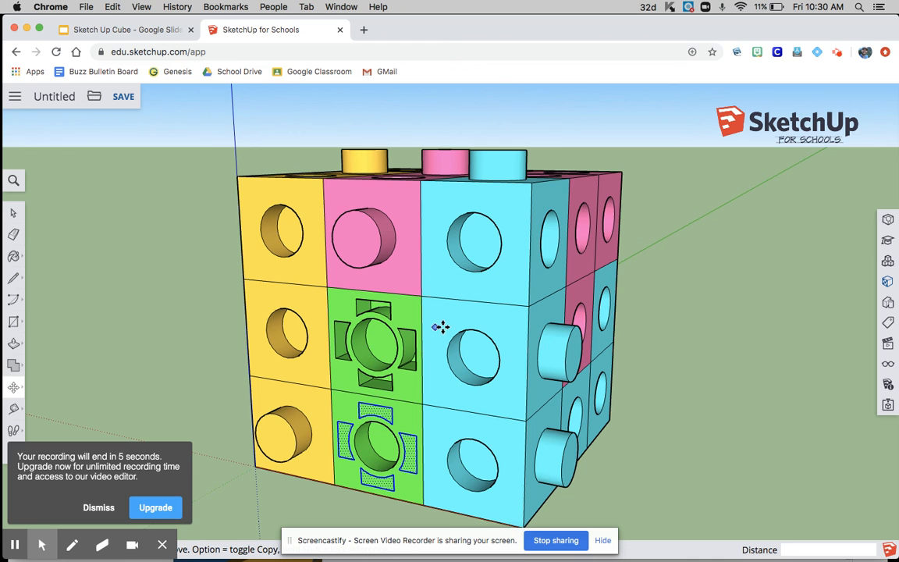
Paste another copy of the four tab faces for placement on a cyan block
{"action": "middle_click_drag", "start_coordinate": [439, 327], "coordinate": [411, 351]}
{"action": "key", "text": "super+v"}
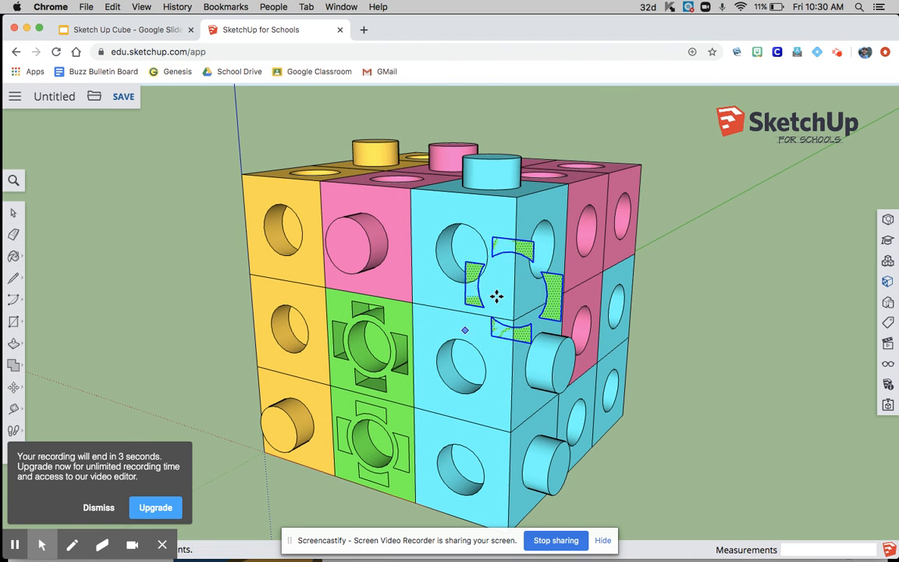